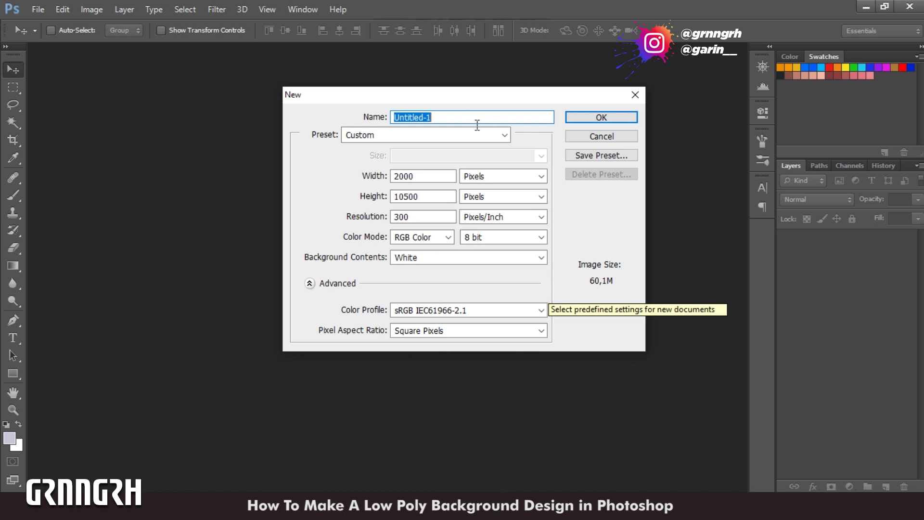
Create a new document with width 1920 and height 1080 pixels.
left_click(424, 175)
key("BackSpace")
key("BackSpace")
key("BackSpace")
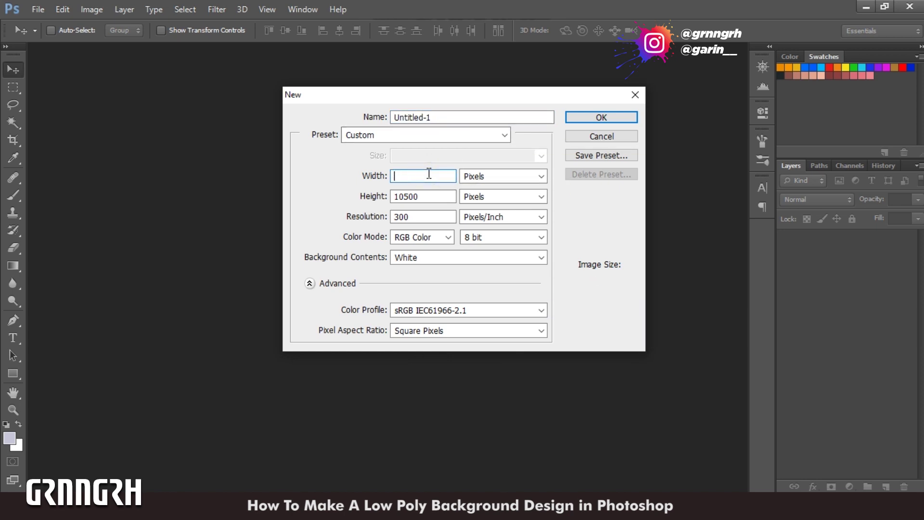
type("10")
left_click(428, 196)
key("BackSpace")
key("BackSpace")
key("BackSpace")
type("080")
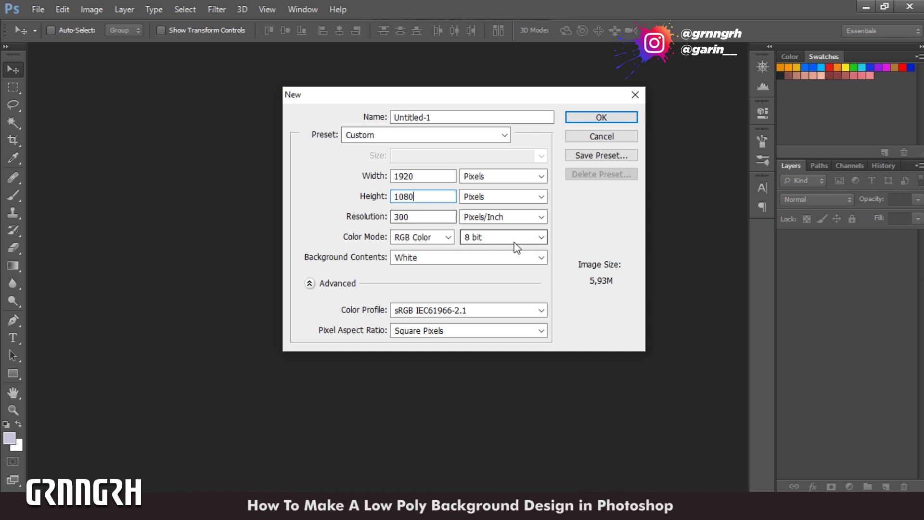
left_click(622, 116)
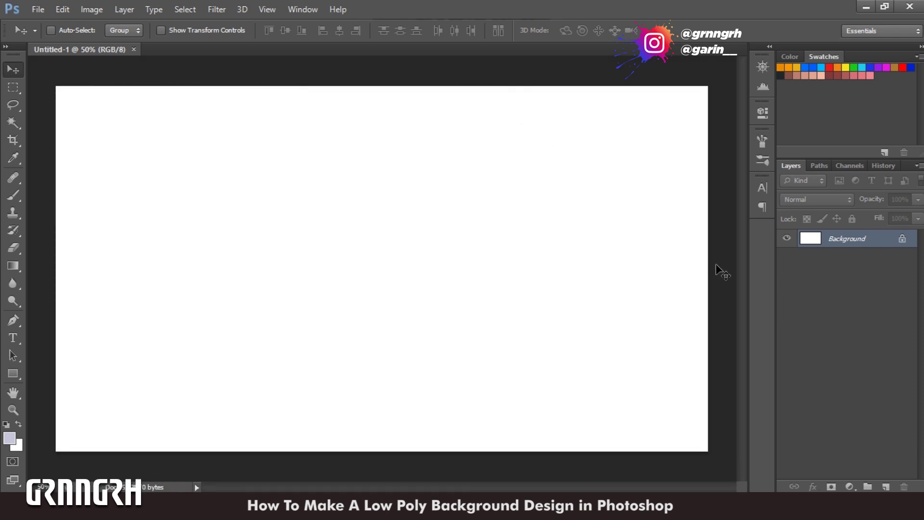
Add a Gradient Fill layer using the Violet, Orange preset, then reopen its settings.
key("ctrl+minus")
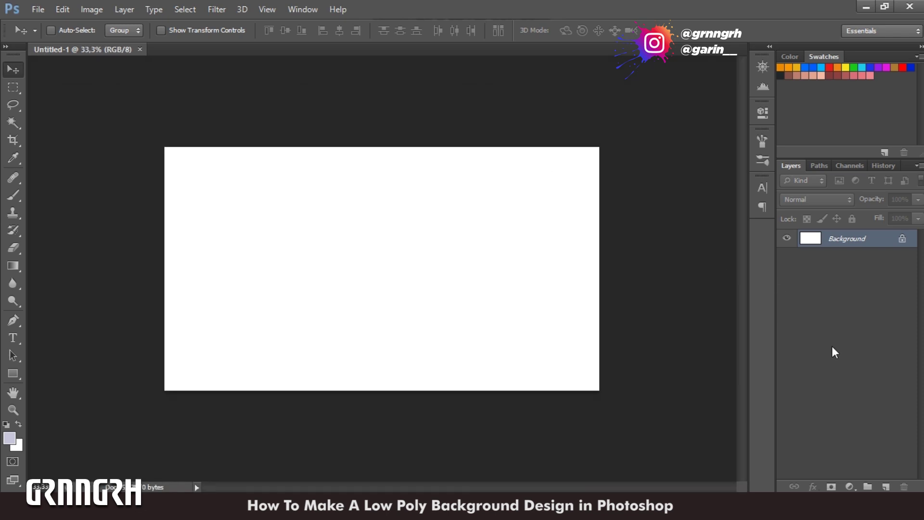
left_click(849, 487)
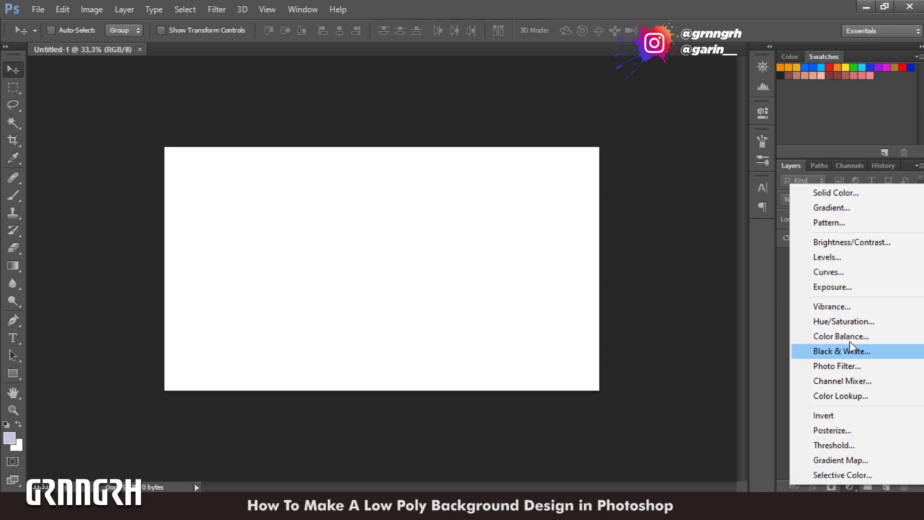
left_click(836, 209)
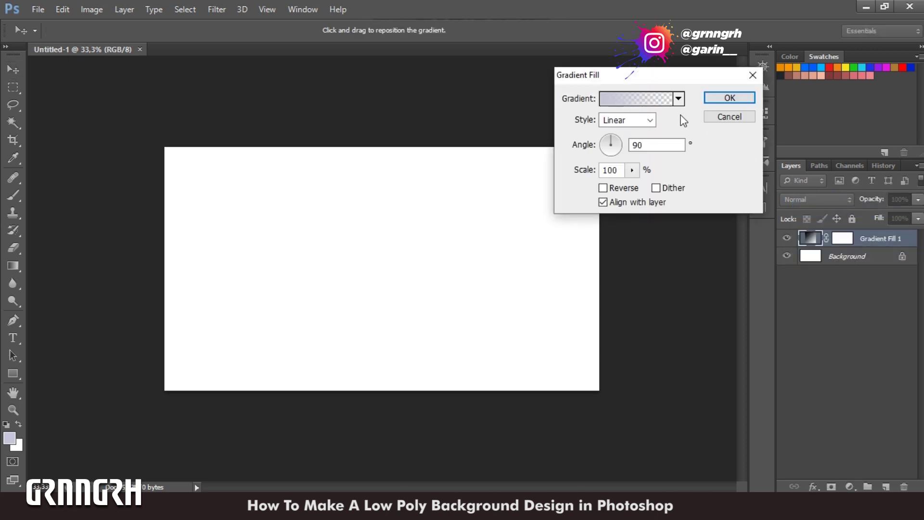
left_click(679, 98)
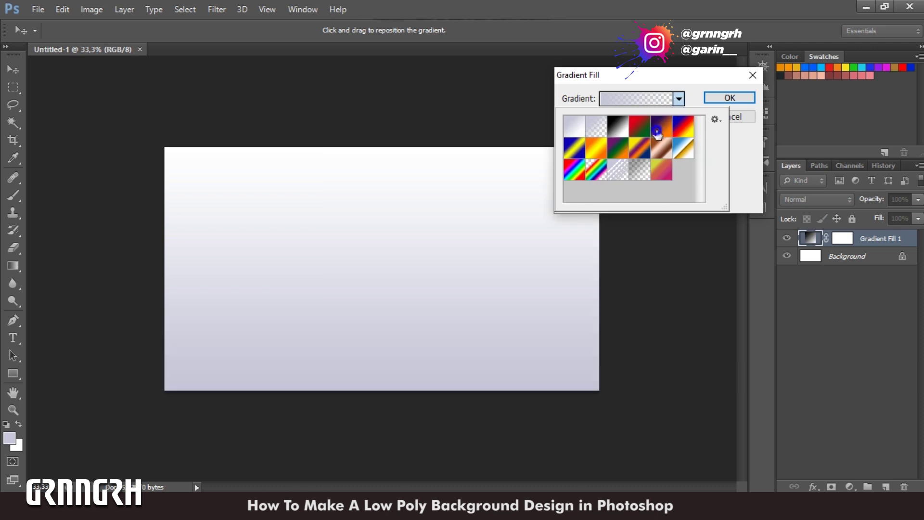
left_click(658, 135)
left_click(711, 98)
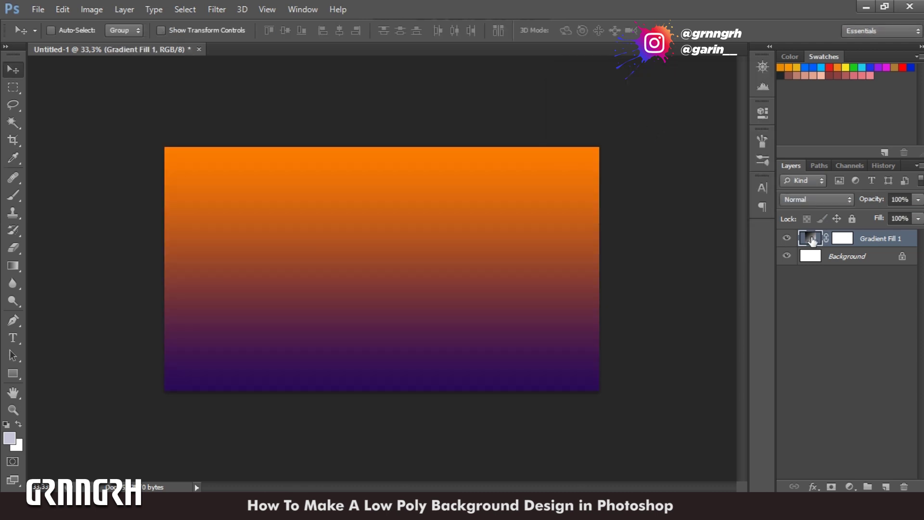
double_click(812, 240)
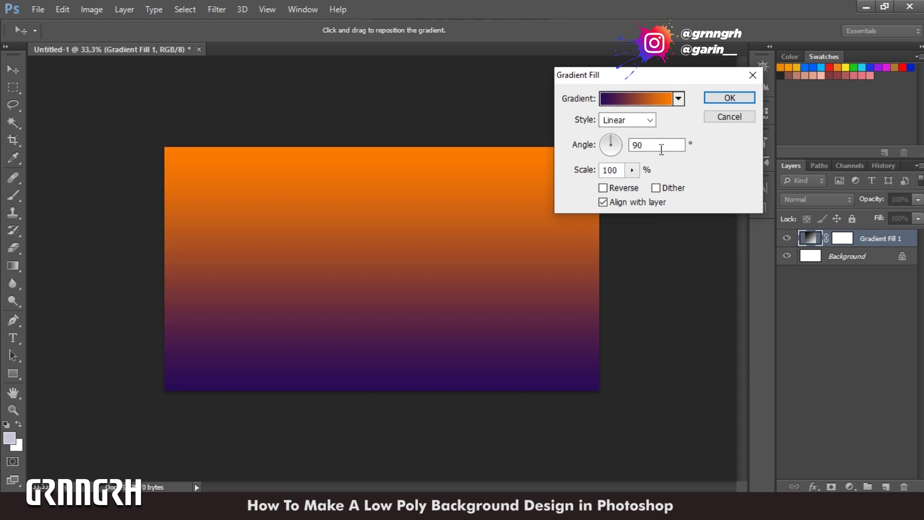
Open the Gradient Editor and add a new colour stop near the middle.
left_click(656, 100)
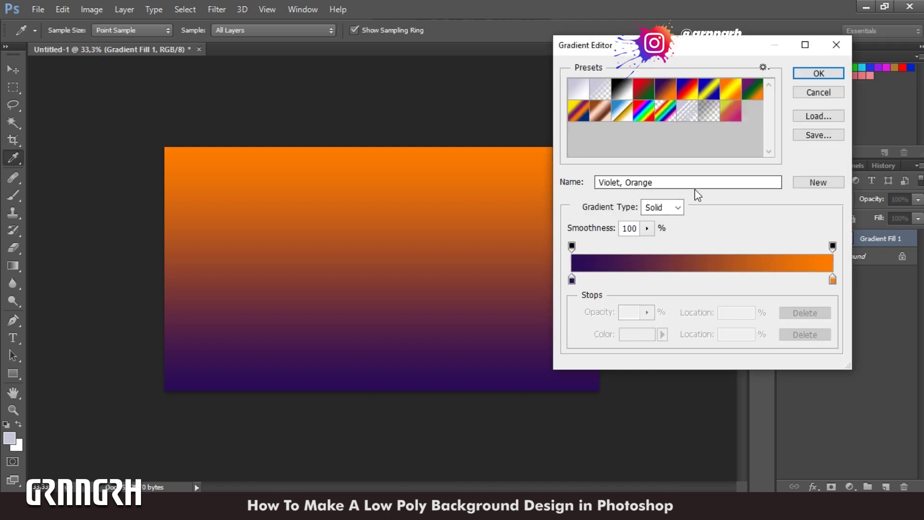
left_click_drag(706, 49, 755, 52)
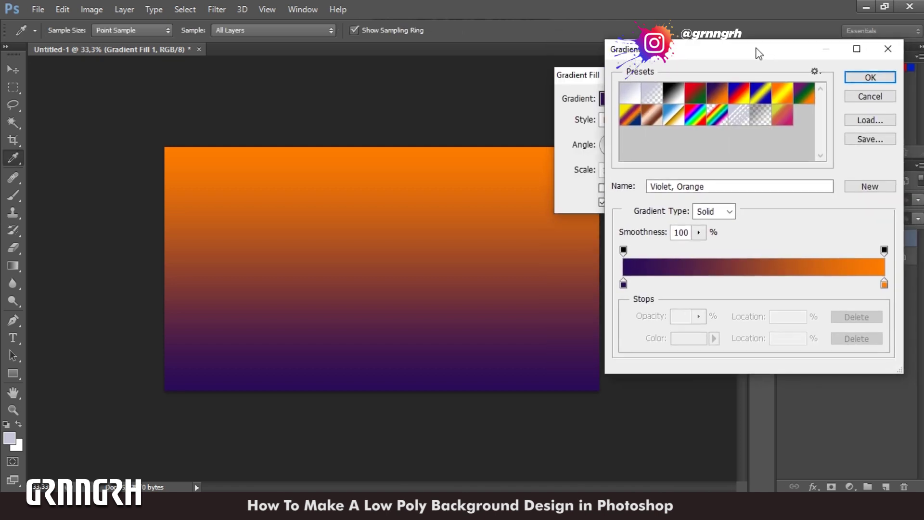
left_click(762, 282)
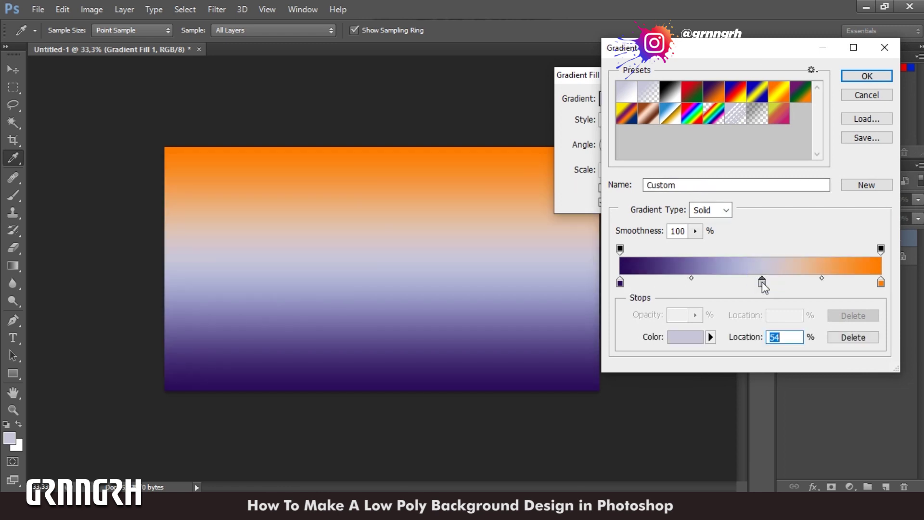
left_click_drag(763, 282, 757, 282)
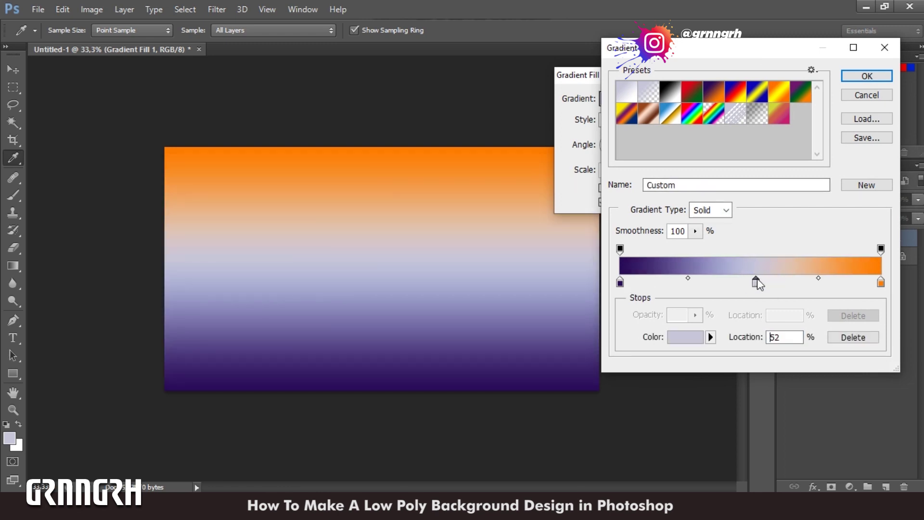
Set the left gradient stop to a near-black purple.
double_click(620, 283)
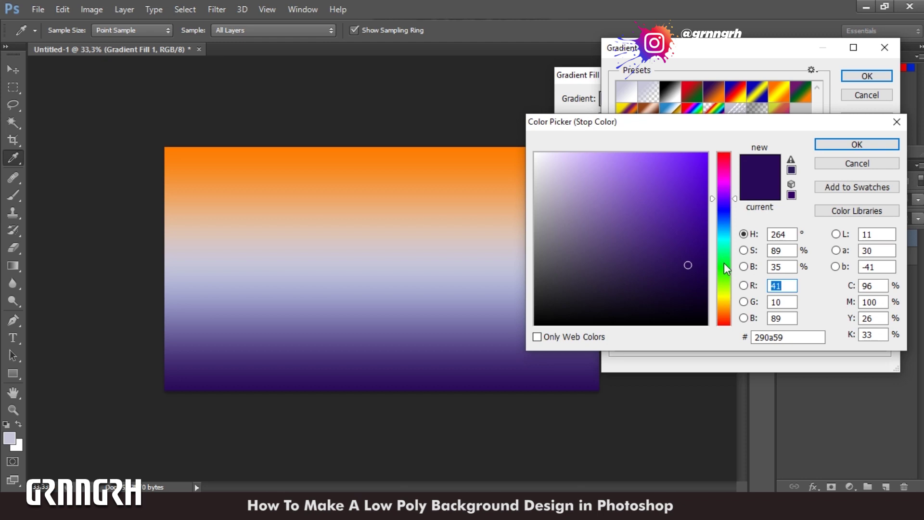
left_click(725, 262)
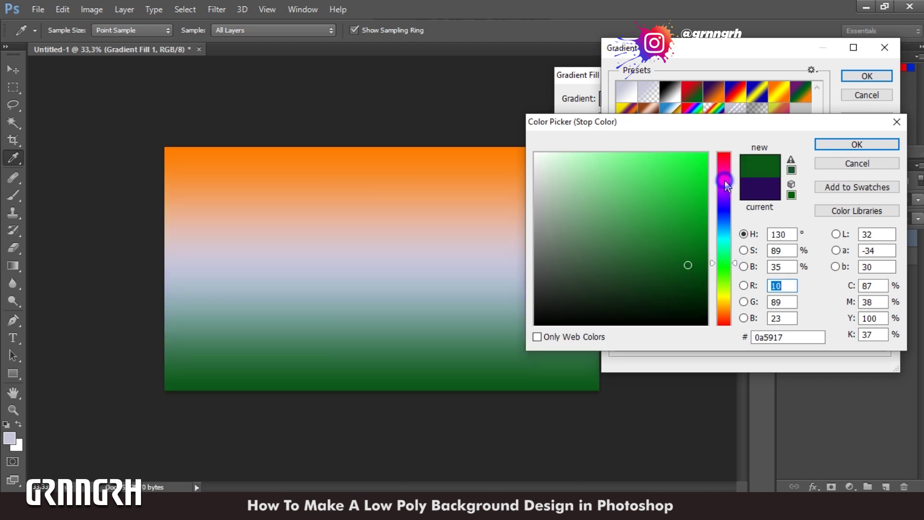
left_click(725, 182)
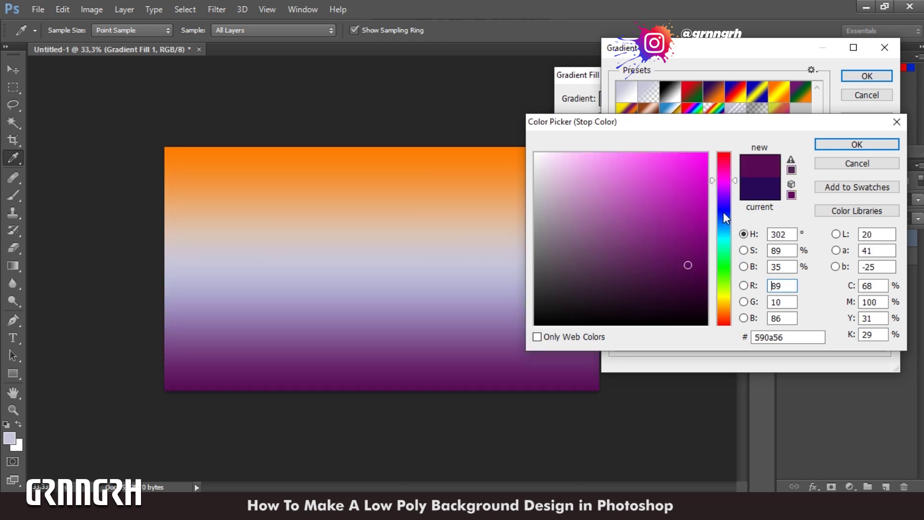
left_click(723, 212)
left_click_drag(678, 274, 670, 283)
left_click(726, 188)
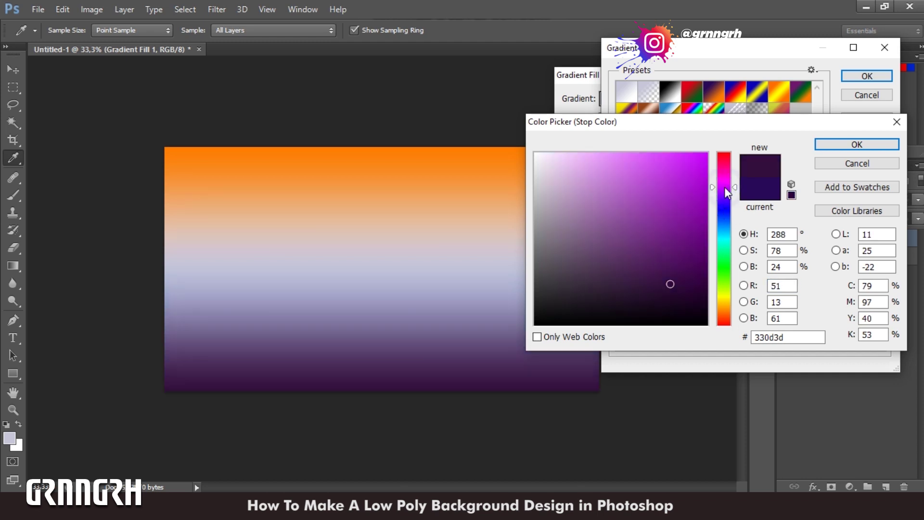
left_click(656, 294)
left_click(683, 298)
left_click(848, 145)
Set the middle gradient stop to a rich mid purple.
double_click(757, 281)
left_click_drag(713, 209, 714, 183)
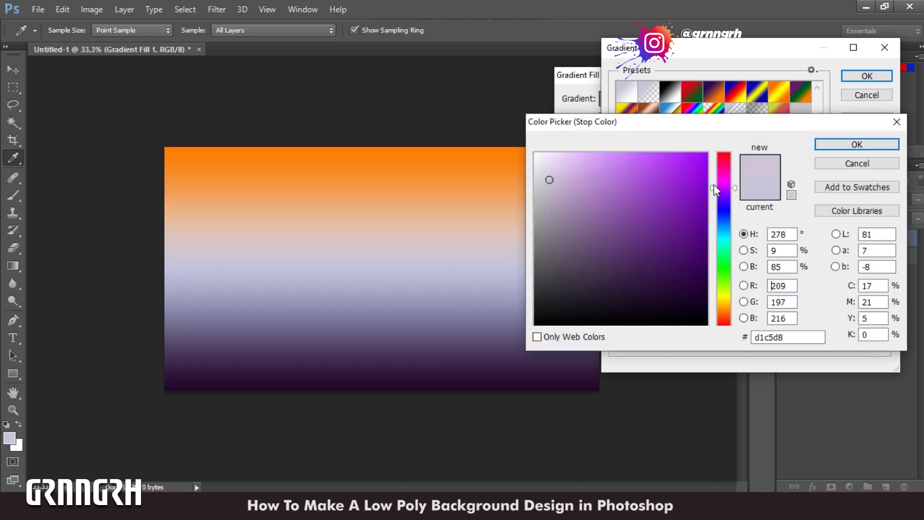
left_click(641, 220)
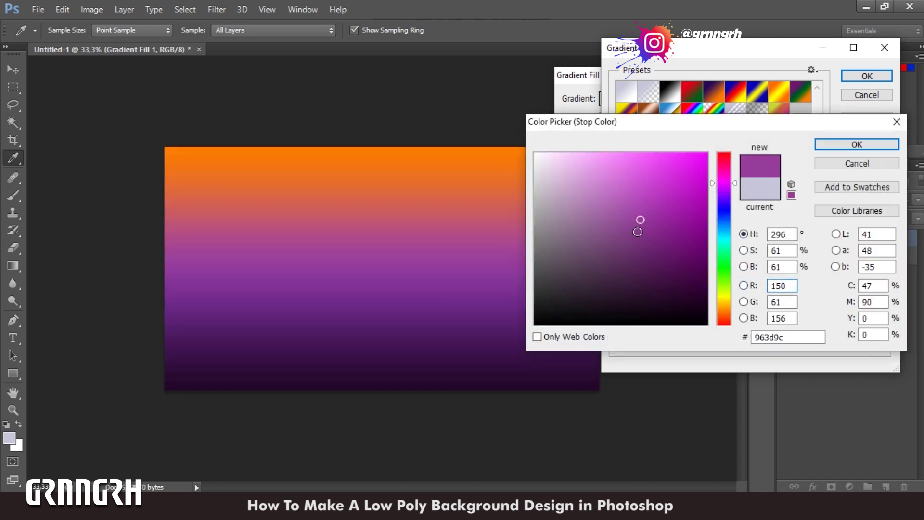
left_click(637, 232)
left_click(643, 240)
left_click(642, 237)
left_click(651, 253)
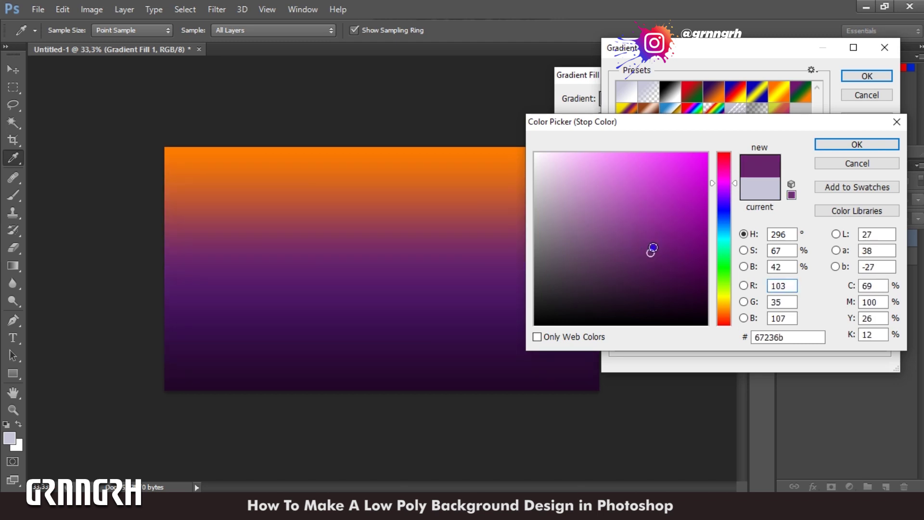
left_click(665, 267)
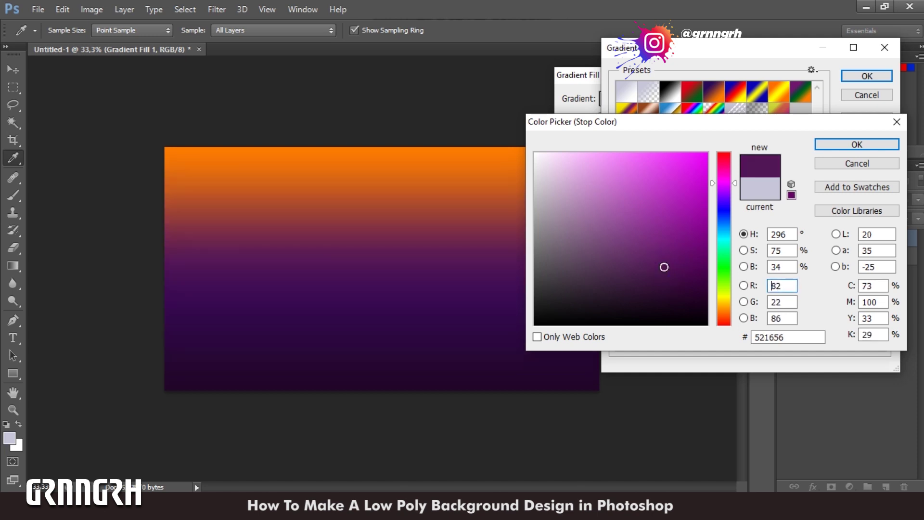
left_click(422, 377)
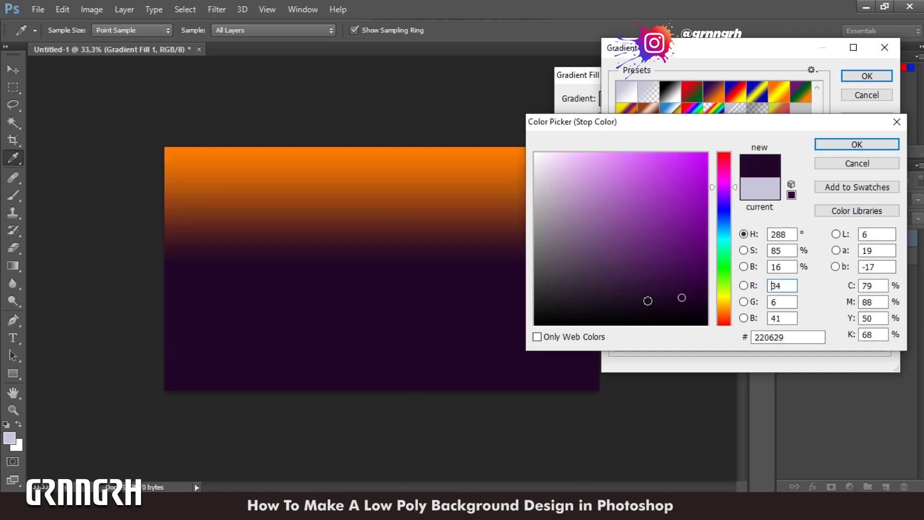
left_click(666, 254)
left_click(681, 270)
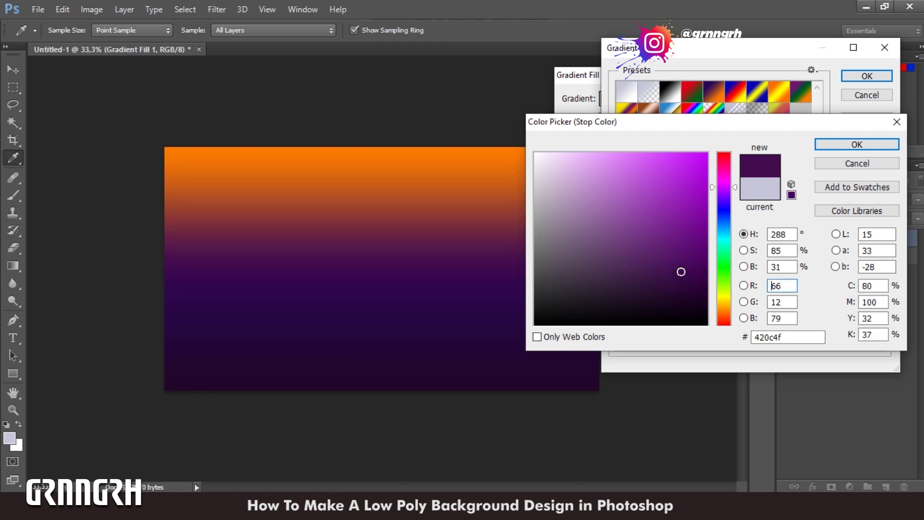
left_click(650, 242)
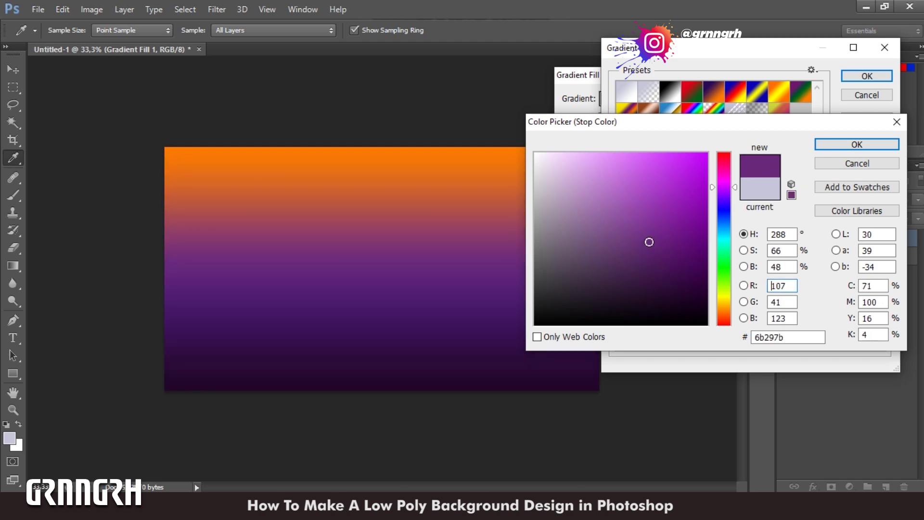
left_click(658, 249)
left_click(832, 143)
Change the orange right stop to a lighter, pinker purple.
left_click(881, 283)
double_click(881, 283)
left_click(461, 272)
left_click(633, 195)
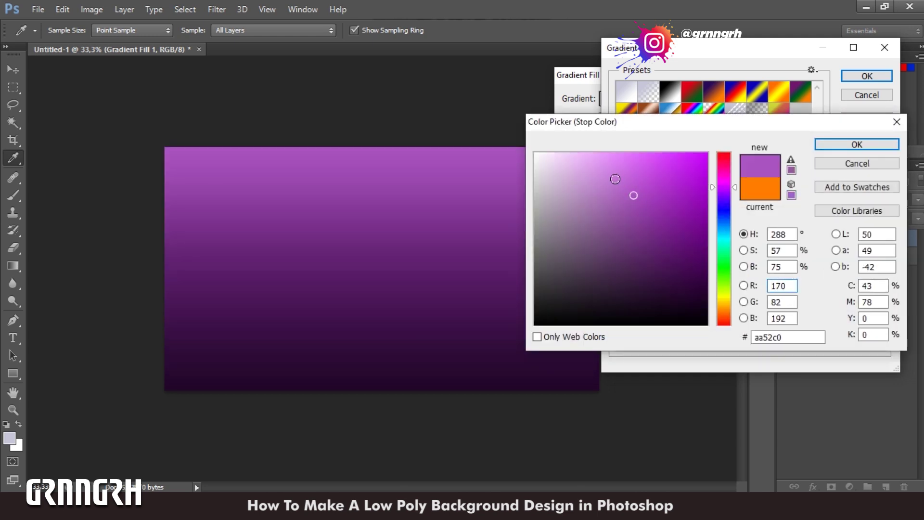
left_click(609, 174)
left_click(712, 183)
left_click(629, 188)
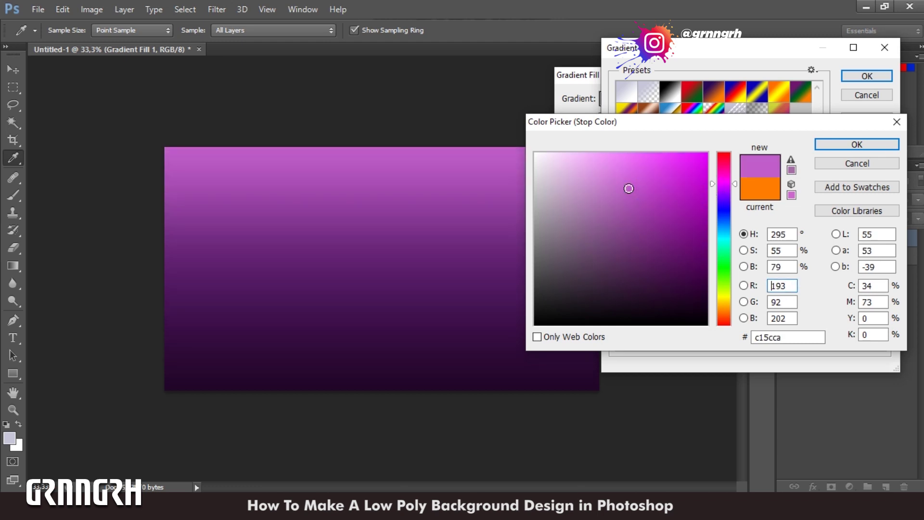
left_click_drag(629, 189, 621, 174)
left_click(834, 143)
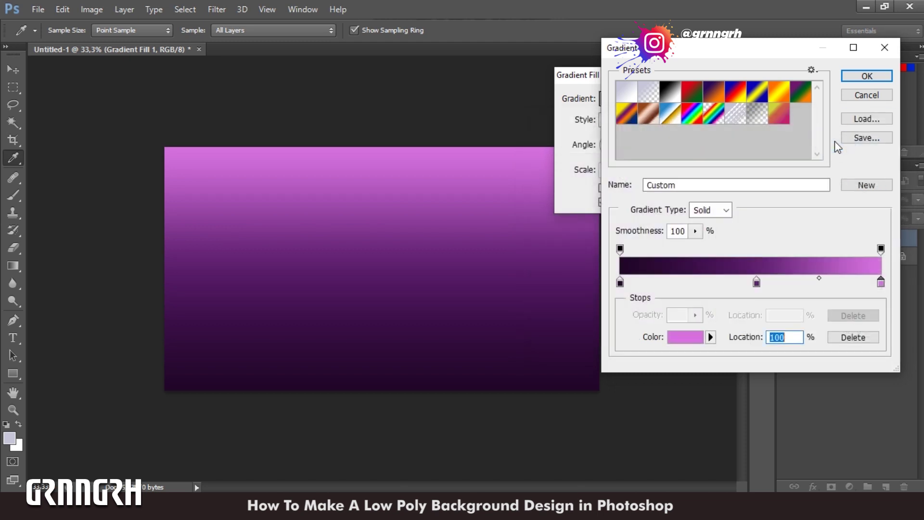
Add another stop, shift the dark-to-purple midpoint left, and accept the gradient.
left_click(687, 283)
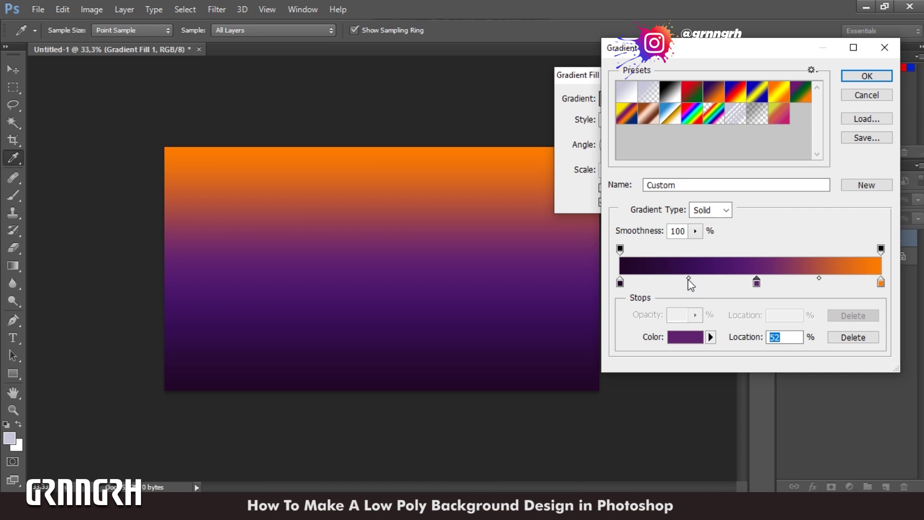
left_click_drag(689, 279, 679, 278)
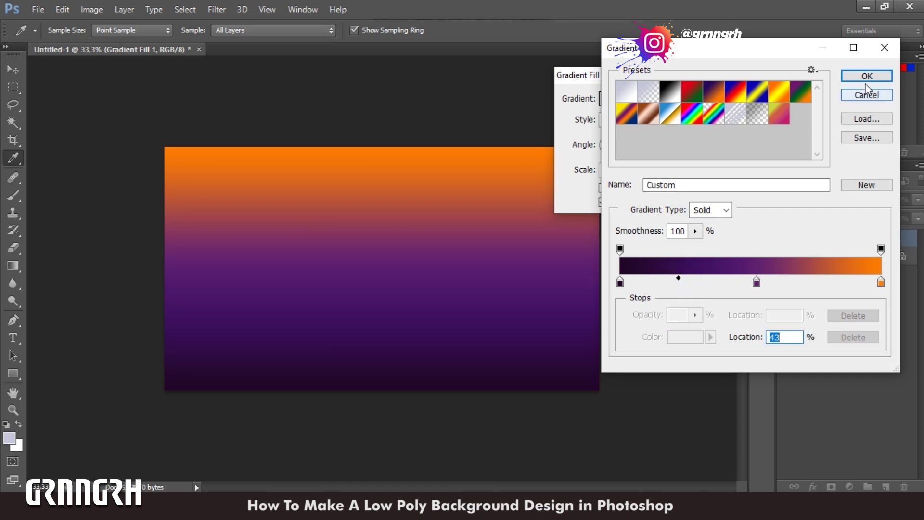
left_click(866, 76)
Angle the gradient to 135 degrees and shift its blend midpoints.
left_click_drag(612, 141, 607, 140)
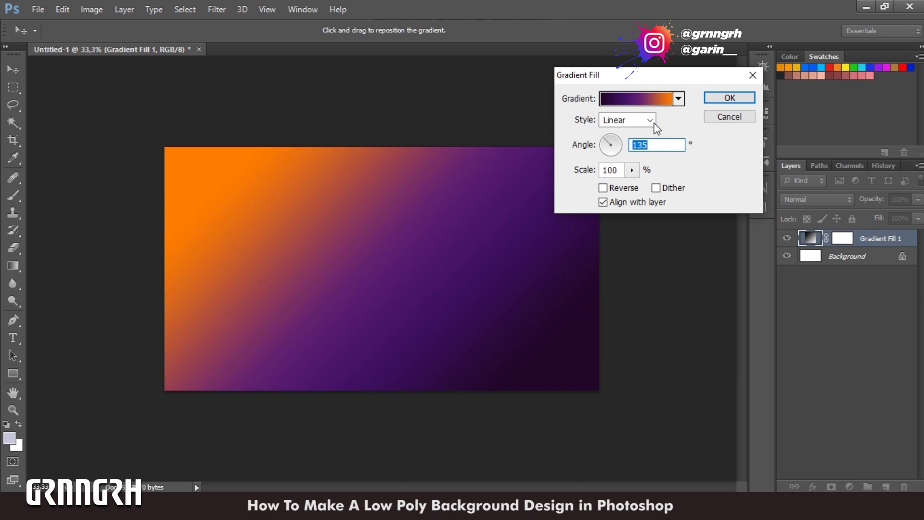
left_click(651, 100)
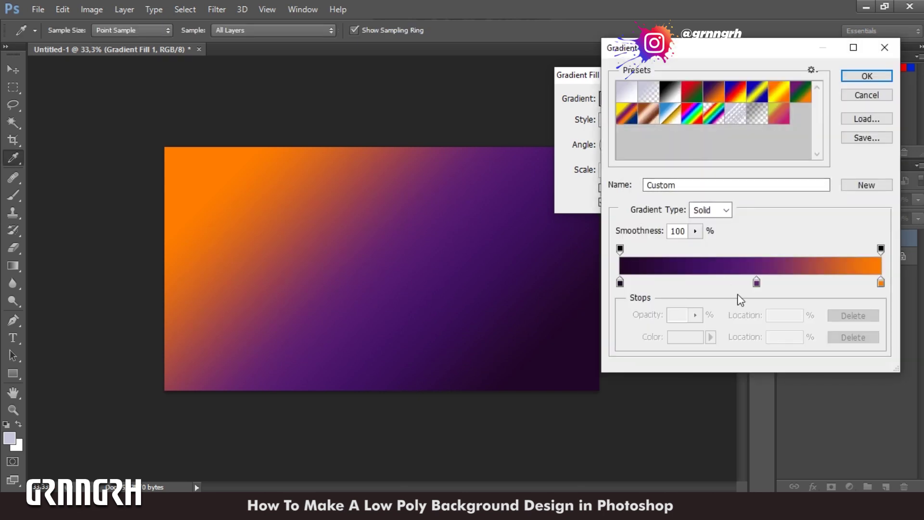
left_click(758, 285)
mouse_move(820, 279)
left_mouse_down()
mouse_move(848, 279)
mouse_move(828, 280)
left_mouse_up()
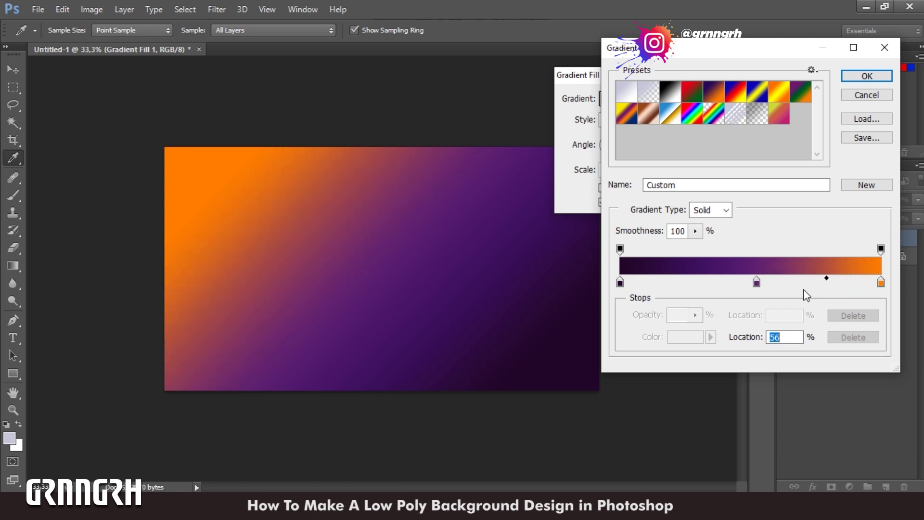
left_click(757, 282)
left_click_drag(689, 278, 670, 279)
Recolour the gradient's end stop to a light, saturated pink.
double_click(881, 284)
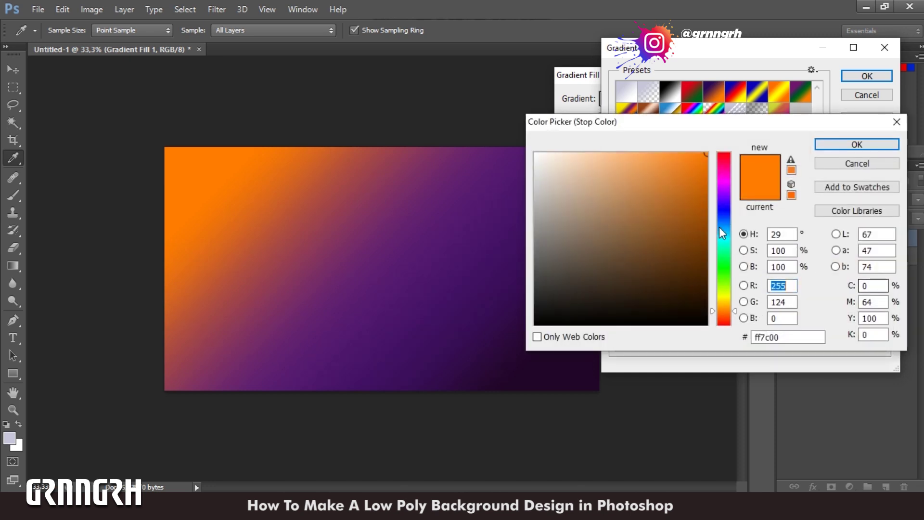
left_click(440, 226)
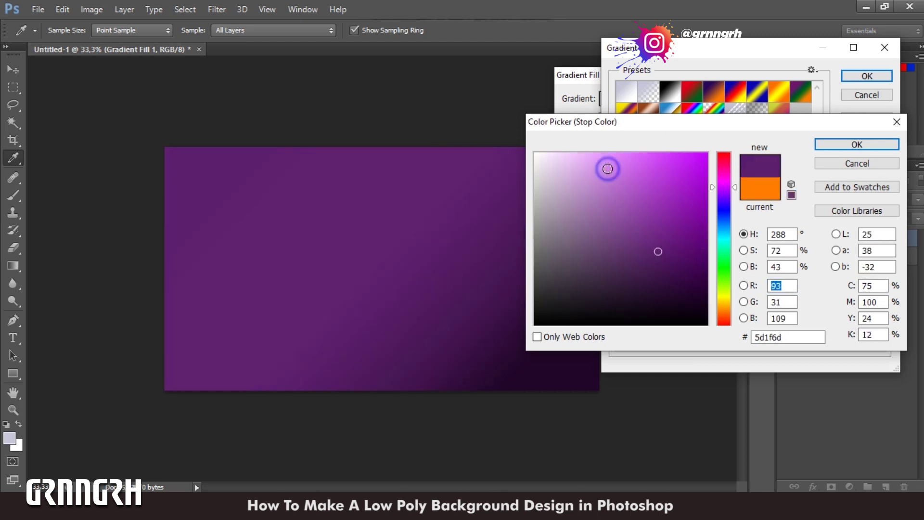
left_click(603, 167)
left_click(608, 158)
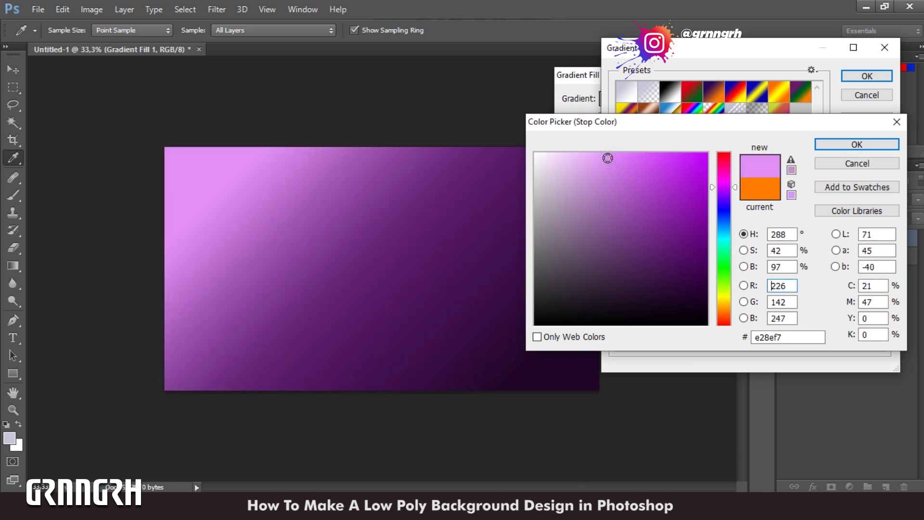
left_click(599, 155)
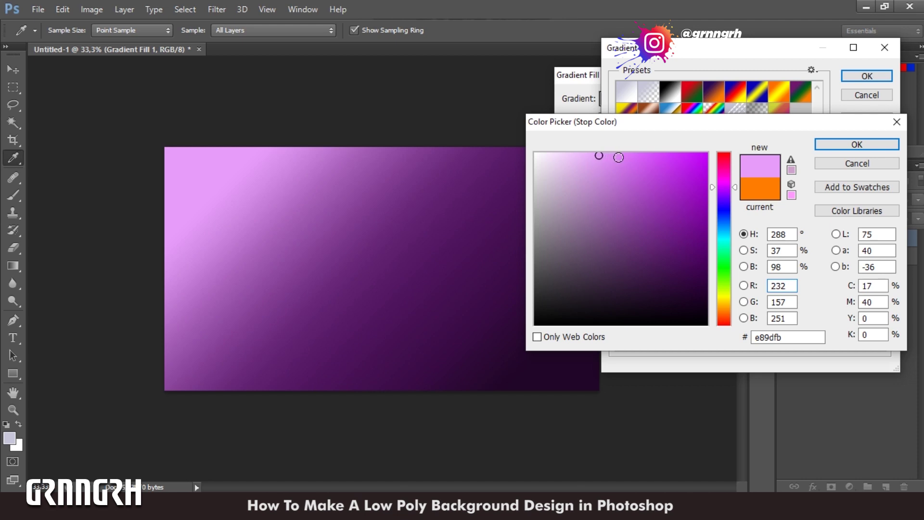
left_click(619, 157)
left_click(627, 157)
left_click(637, 158)
left_click(857, 145)
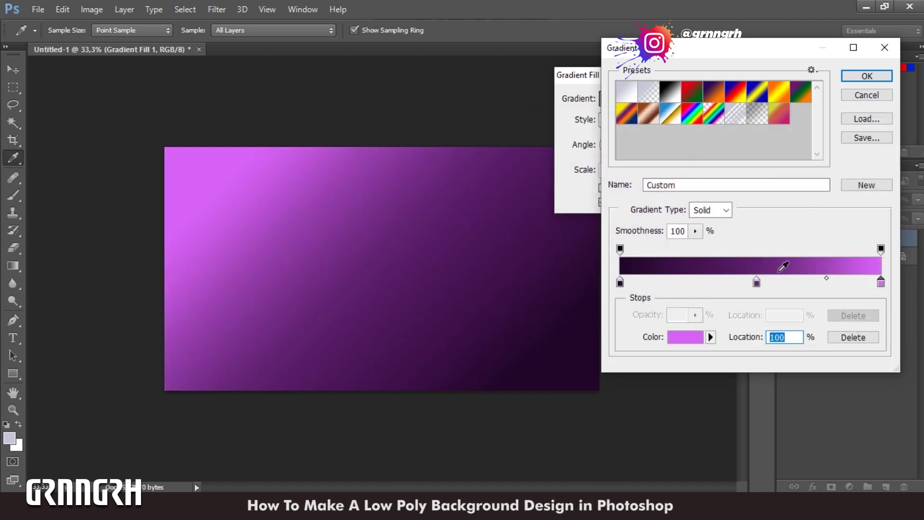
Move the dark blend midpoint left to 43% and accept the gradient.
left_click(757, 282)
left_click_drag(689, 279, 679, 279)
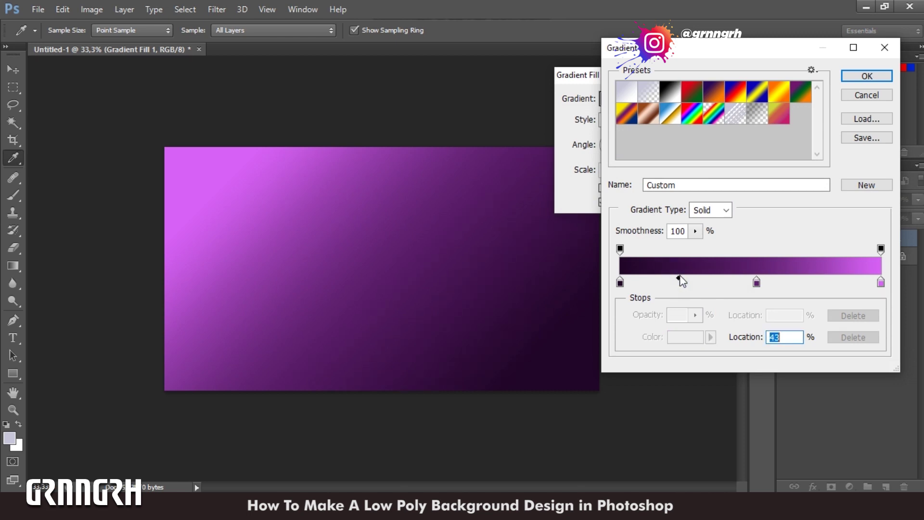
left_click(867, 76)
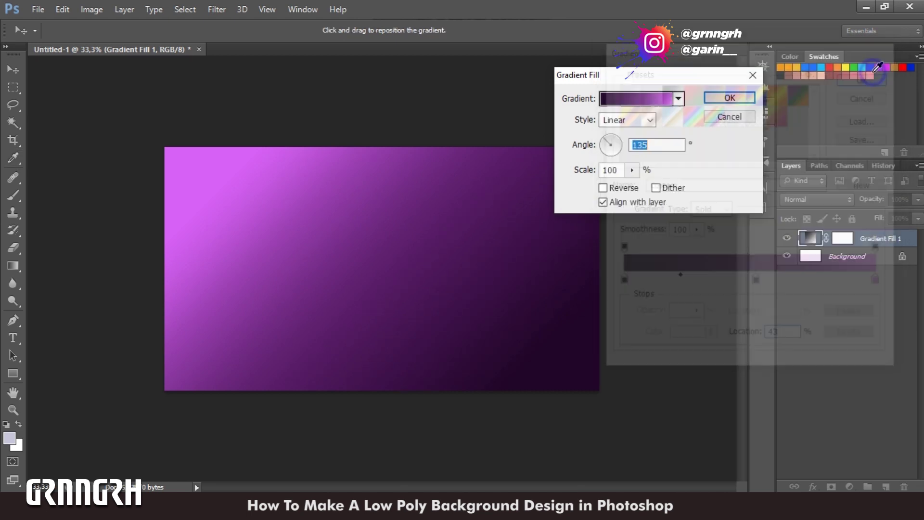
Apply the gradient fill, add an empty Layer 1, and choose a soft round brush.
left_click(727, 99)
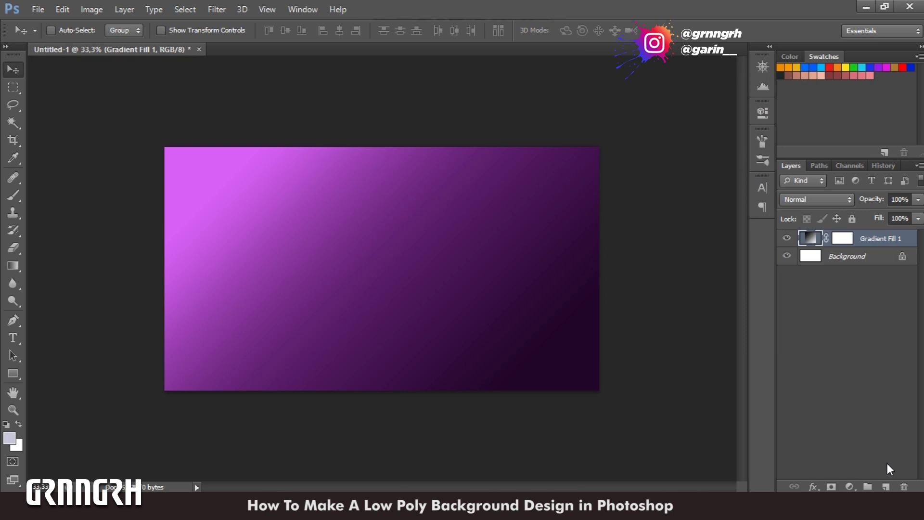
left_click(886, 486)
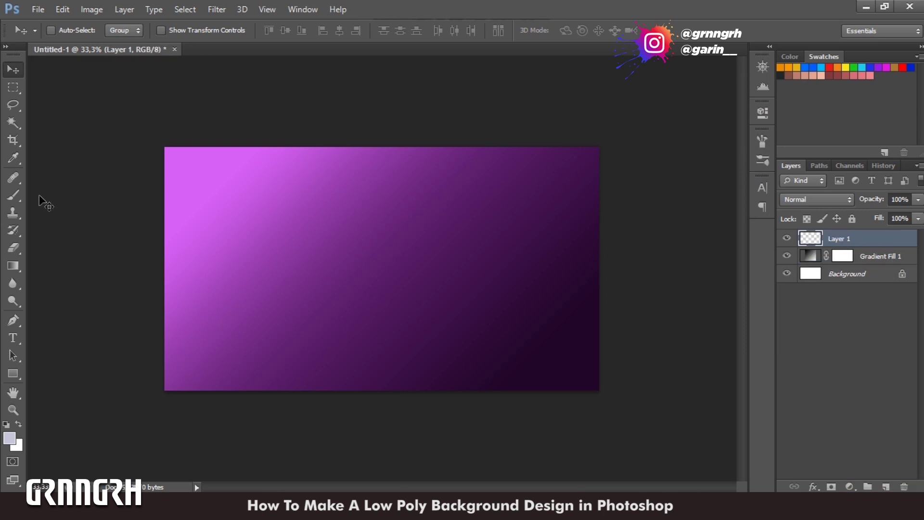
left_click(15, 196)
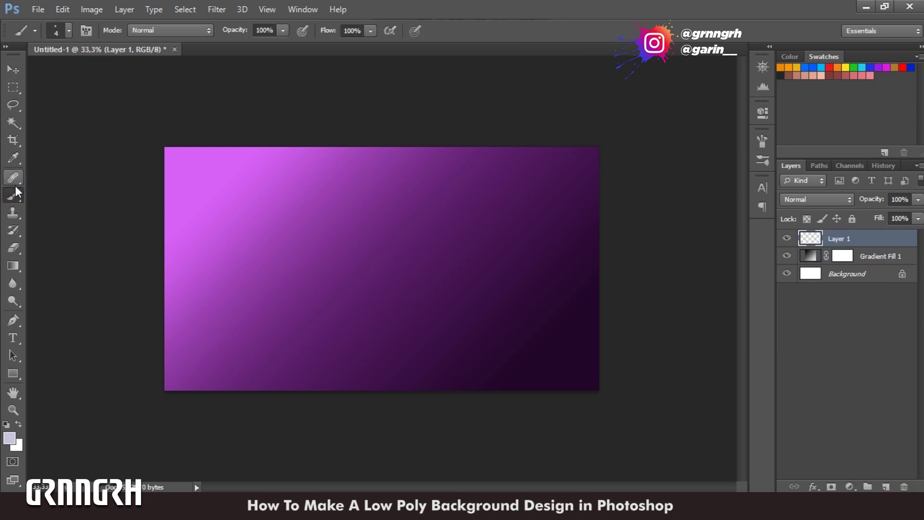
left_click(69, 30)
left_click(113, 140)
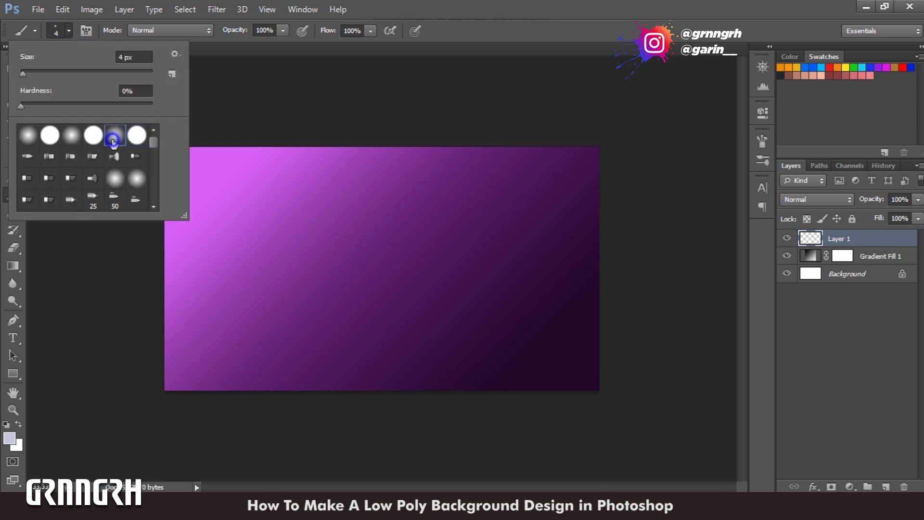
Set the brush to 70% opacity, 75% flow, and 500 px size.
left_click(450, 19)
left_click(283, 30)
left_click_drag(284, 44, 262, 45)
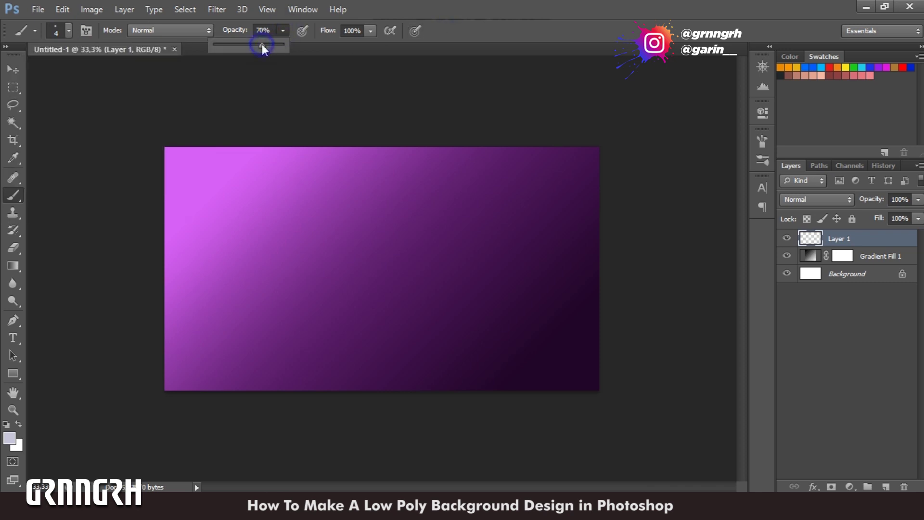
left_click(372, 31)
left_click_drag(370, 45, 352, 45)
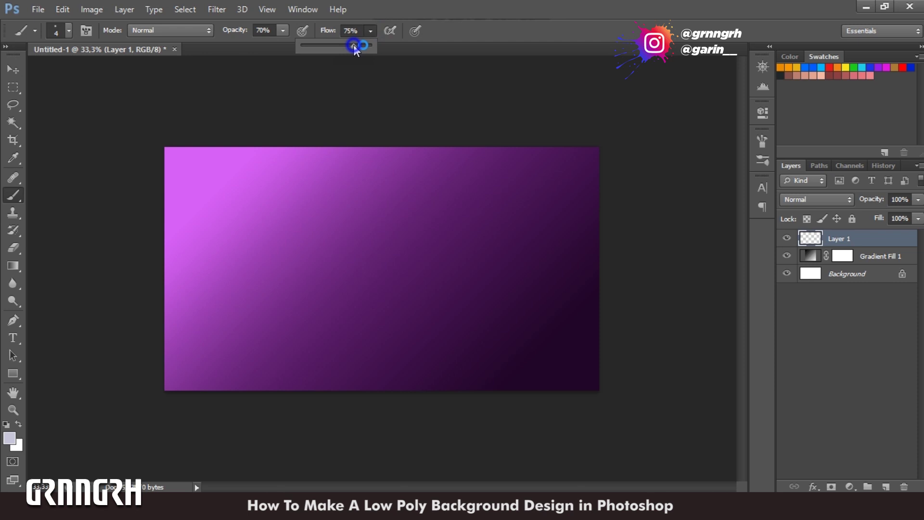
left_click(69, 31)
left_click_drag(21, 74, 37, 74)
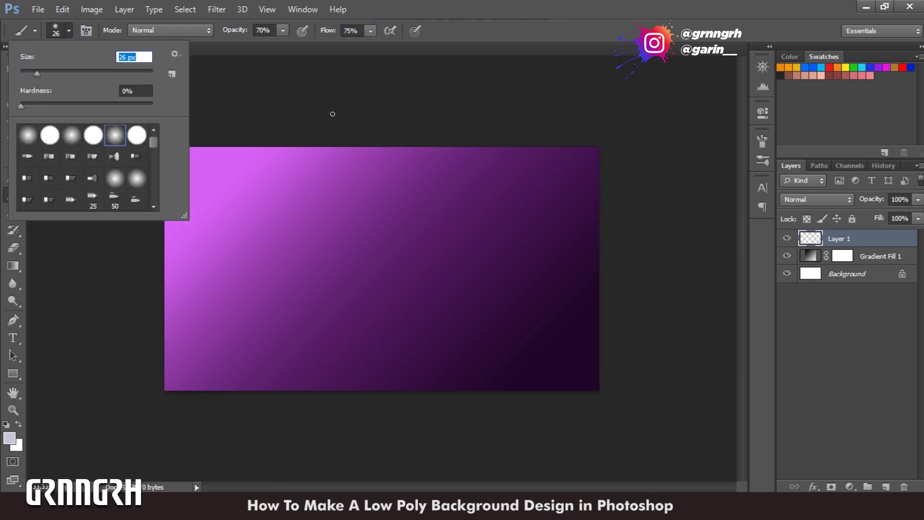
left_click(474, 56)
key("bracketright")
key("bracketright")
key("bracketright")
key("bracketright")
key("bracketright")
key("bracketright")
key("bracketright")
key("bracketright")
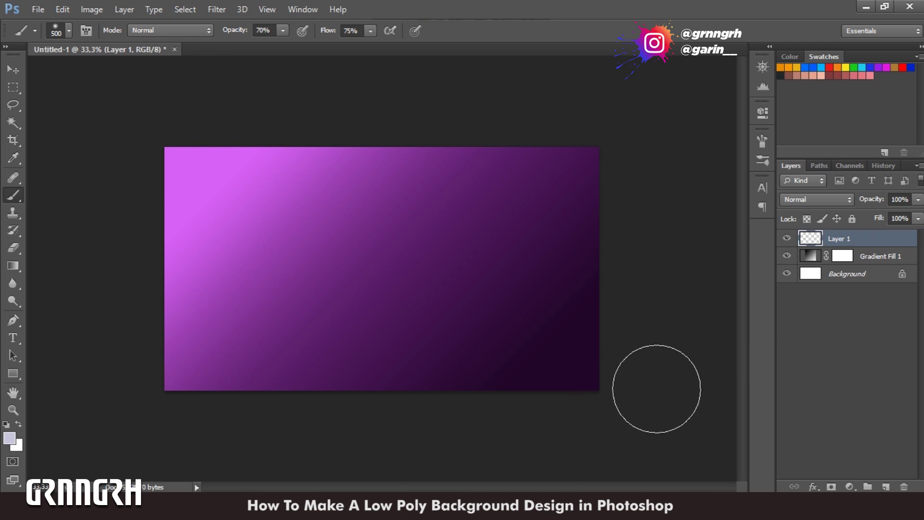
Set the foreground colour to a dark purple.
left_click(9, 438)
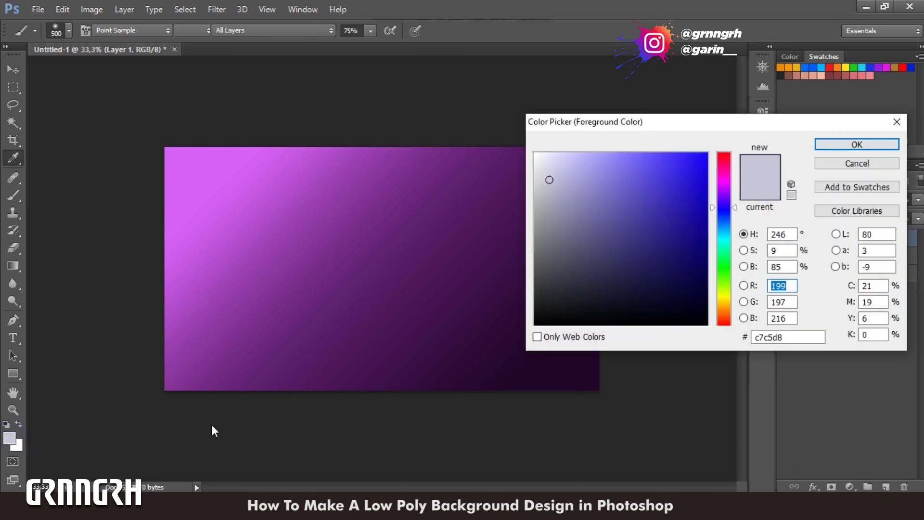
left_click(592, 379)
left_click(693, 306)
left_click(842, 144)
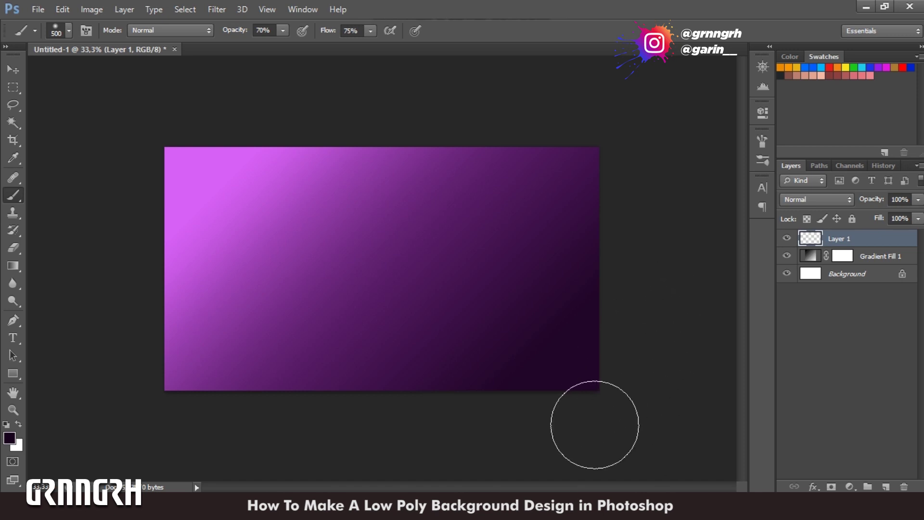
Adjust the dark purple foreground colour.
left_click(9, 438)
left_click(697, 316)
left_click(857, 143)
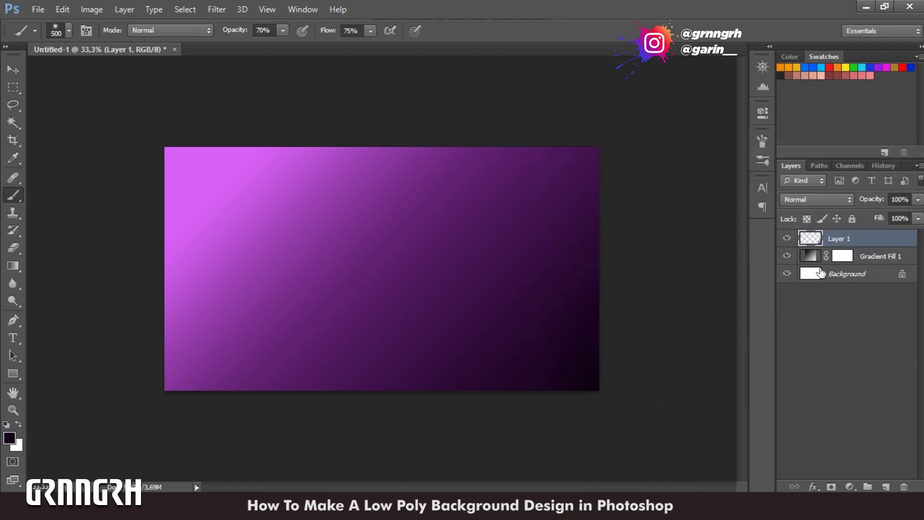
Sample the canvas pink, lighten it, and paint over the top-left corner.
left_click(9, 438)
left_click(201, 170)
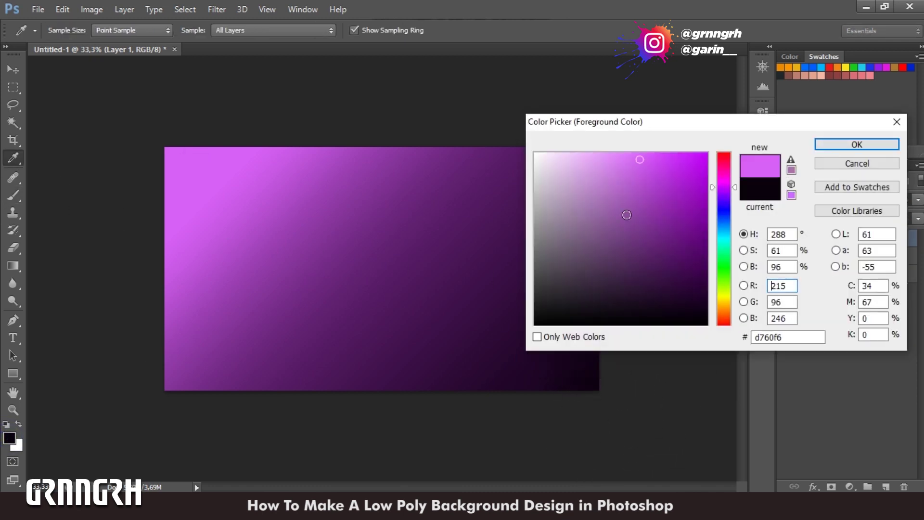
left_click(615, 152)
left_click(857, 145)
key("b")
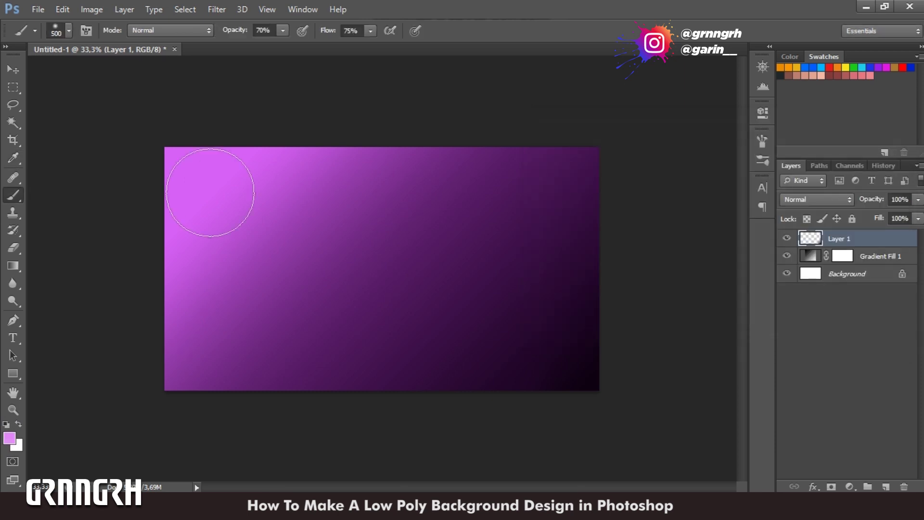
left_click_drag(183, 193, 226, 144)
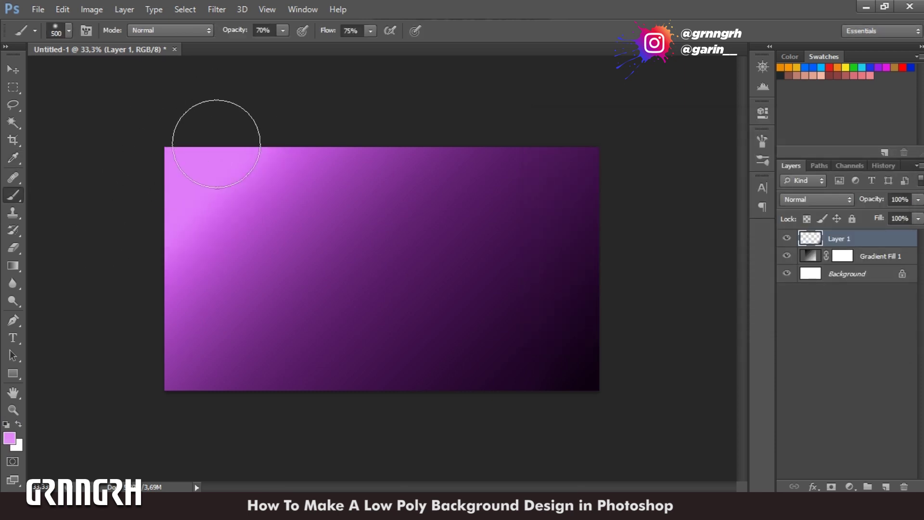
Switch the foreground to an even lighter pink for the brush.
left_click(10, 438)
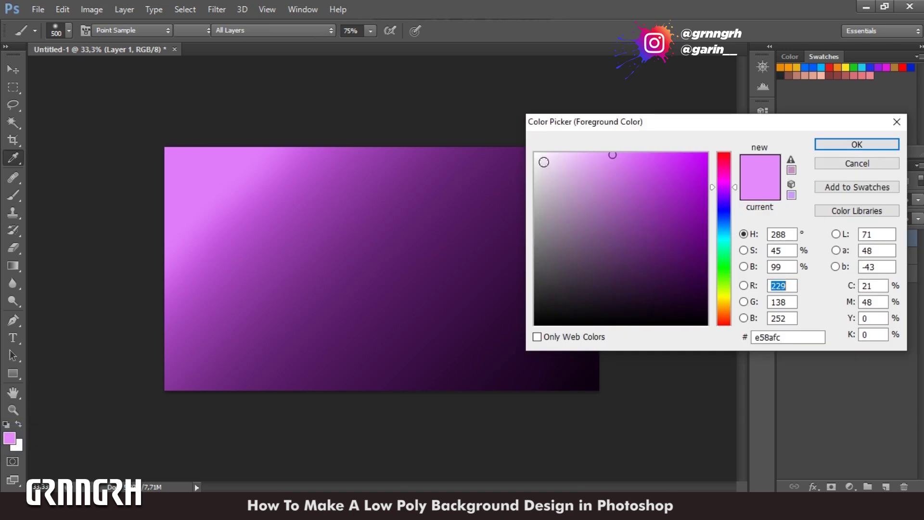
left_click(578, 152)
left_click(857, 145)
key("b")
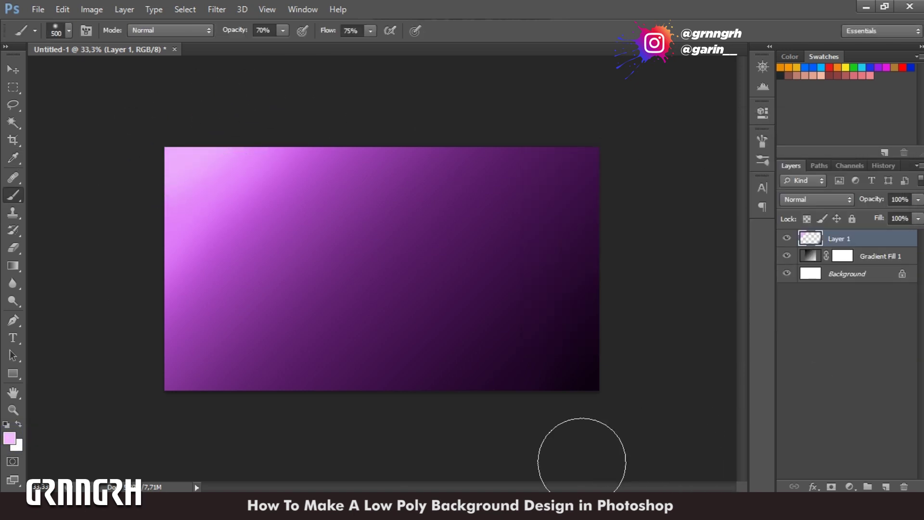
Select the Polygonal Lasso and merge Layer 1 with Gradient Fill 1.
left_click(13, 104)
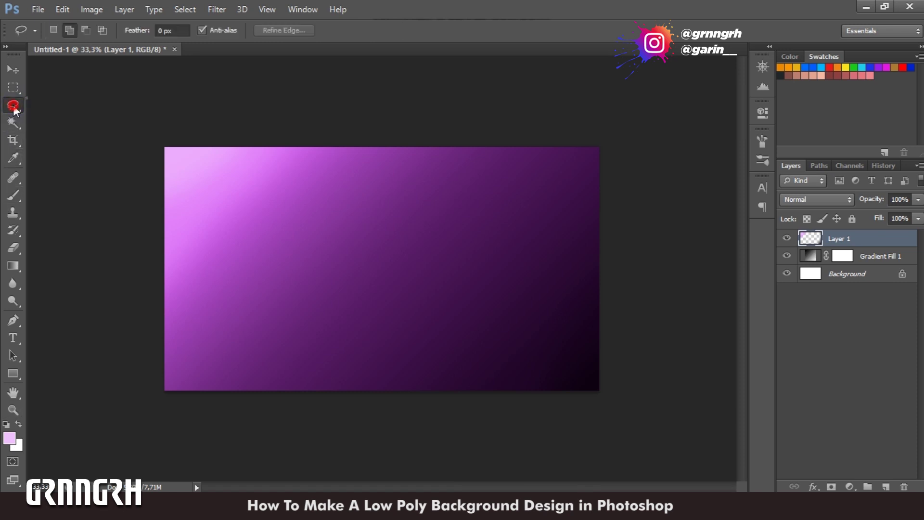
left_click(49, 109)
left_click(889, 259, "shift")
right_click(891, 259)
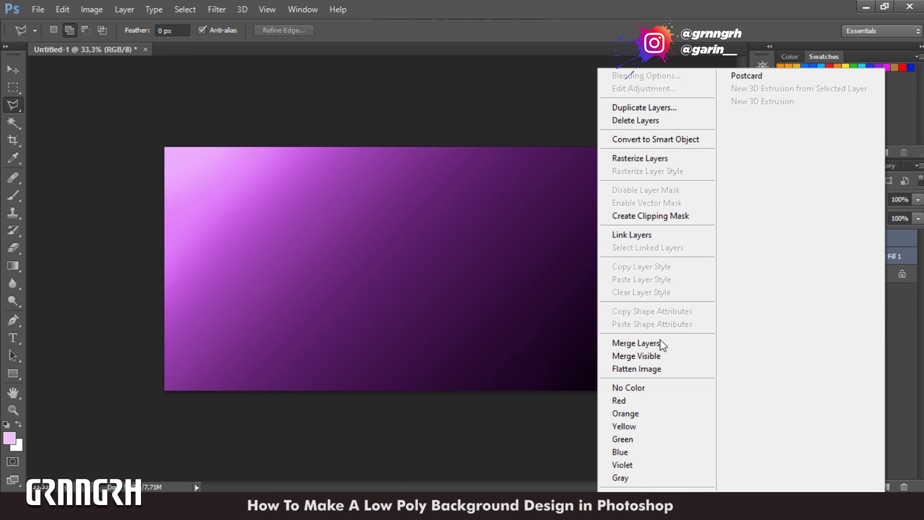
left_click(663, 345)
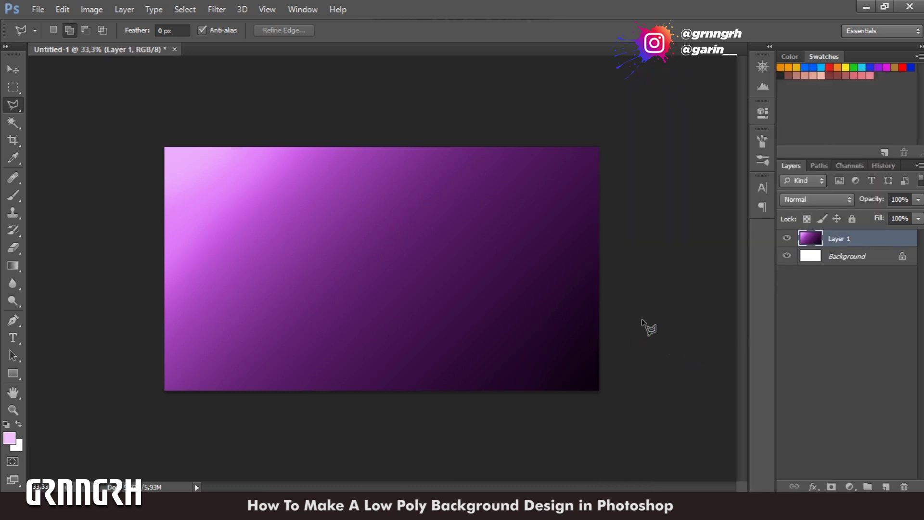
key("ctrl+plus")
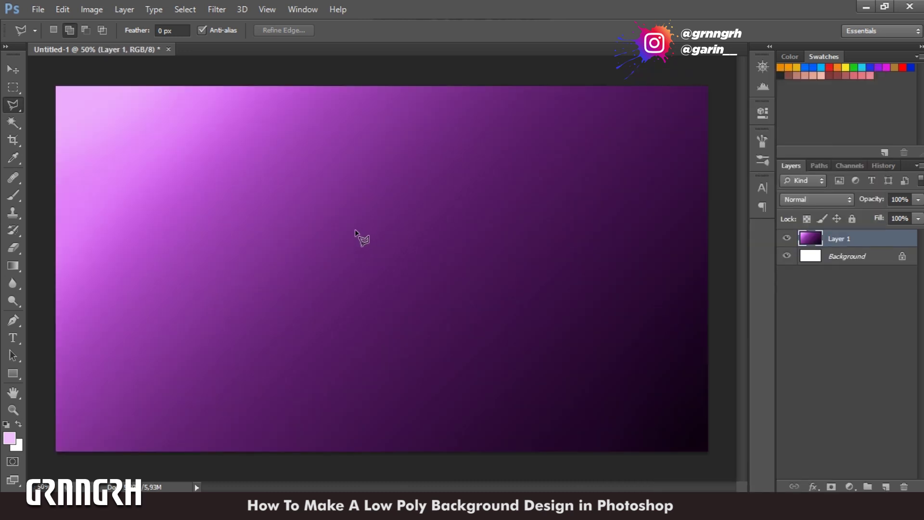
left_click(439, 221)
Flatten the first centre triangle to its average colour with Filter > Blur > Average.
left_click(465, 295)
left_click(508, 229)
left_click(440, 220)
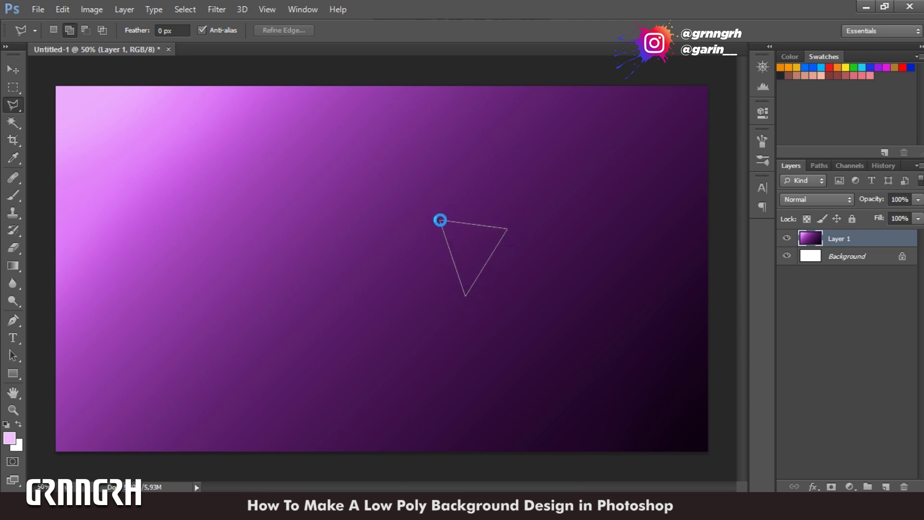
left_click(217, 9)
left_click(449, 186)
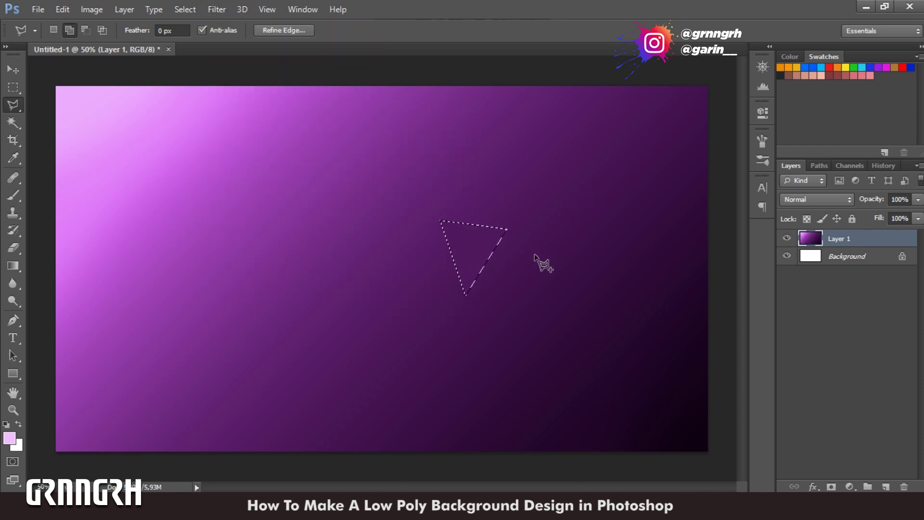
key("ctrl+d")
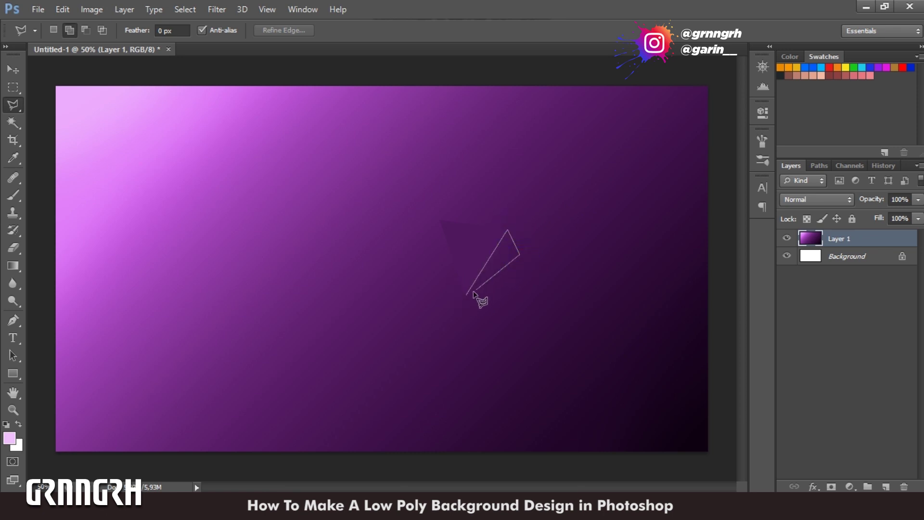
Average two more adjoining triangles, repeating the filter with Ctrl+F.
left_click(468, 294)
left_click(219, 10)
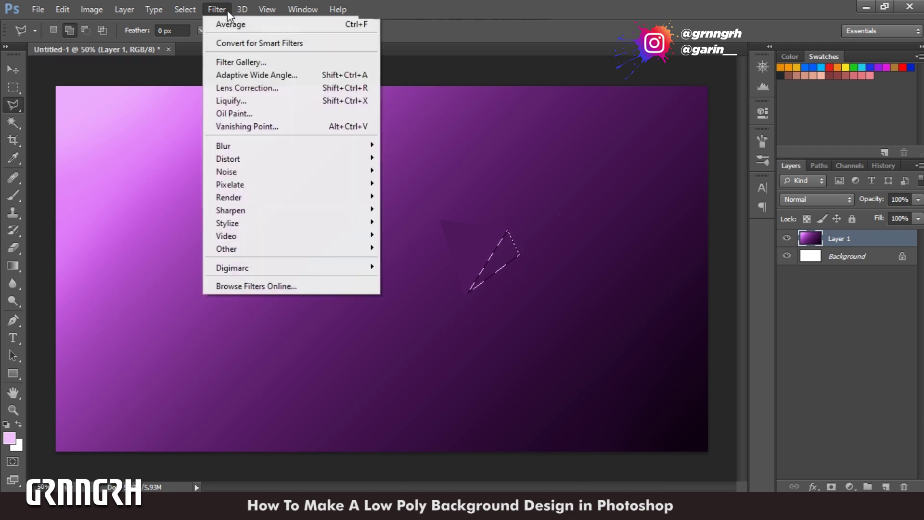
left_click(230, 24)
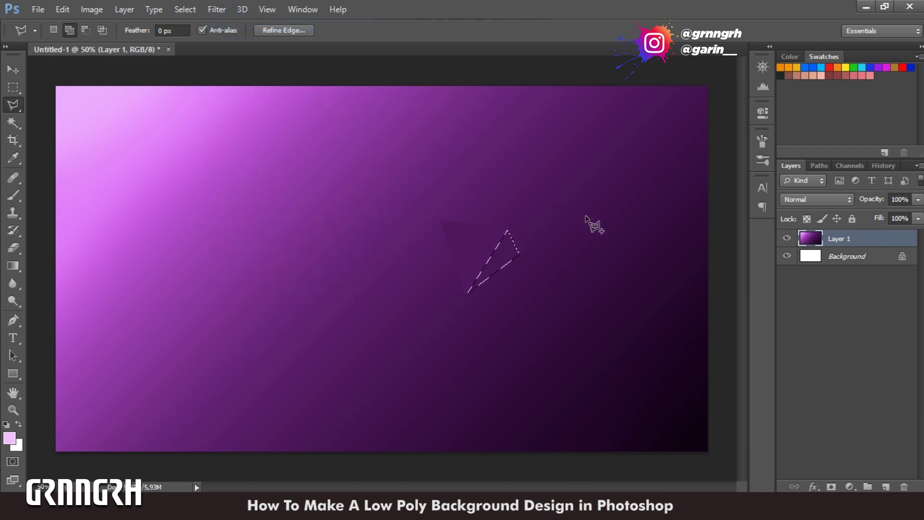
key("ctrl+d")
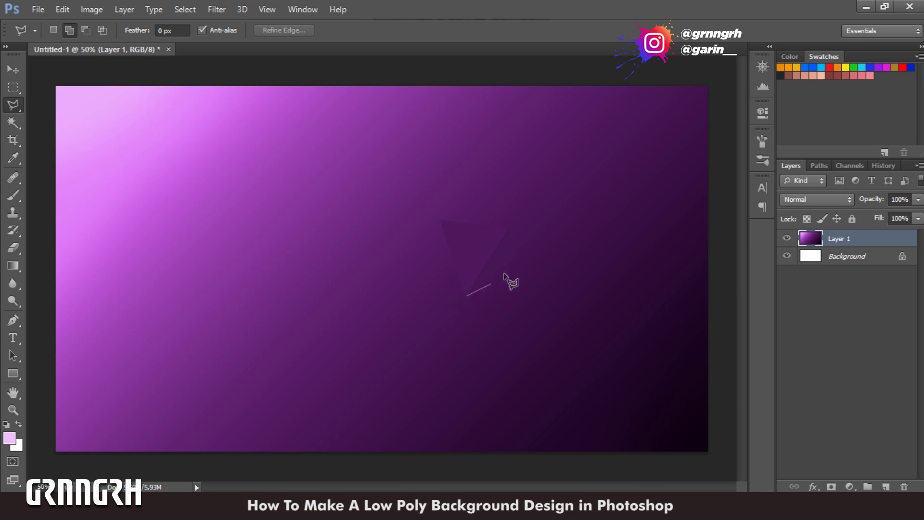
left_click(472, 296)
key("ctrl+f")
key("ctrl+d")
Outline a lower triangle and flatten it to its average colour.
left_click(393, 371)
left_click(515, 380)
left_click(467, 300)
key("ctrl+f")
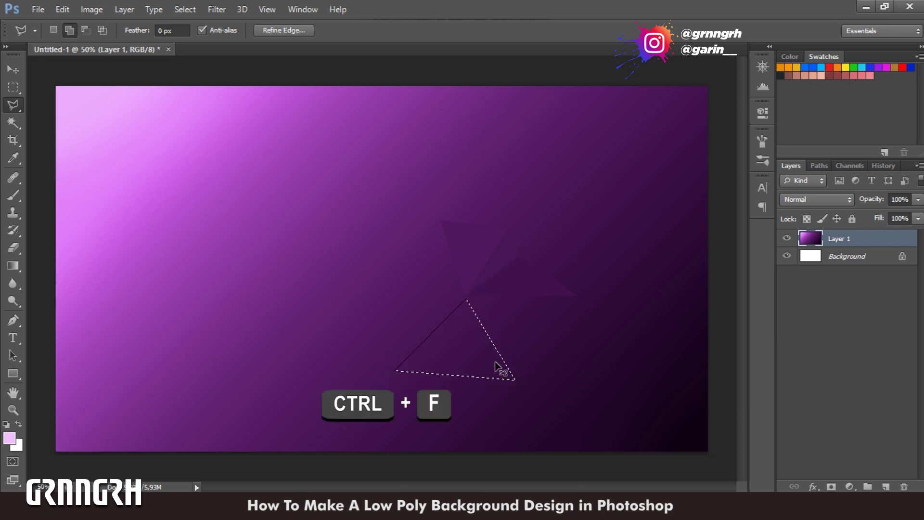
key("ctrl+d")
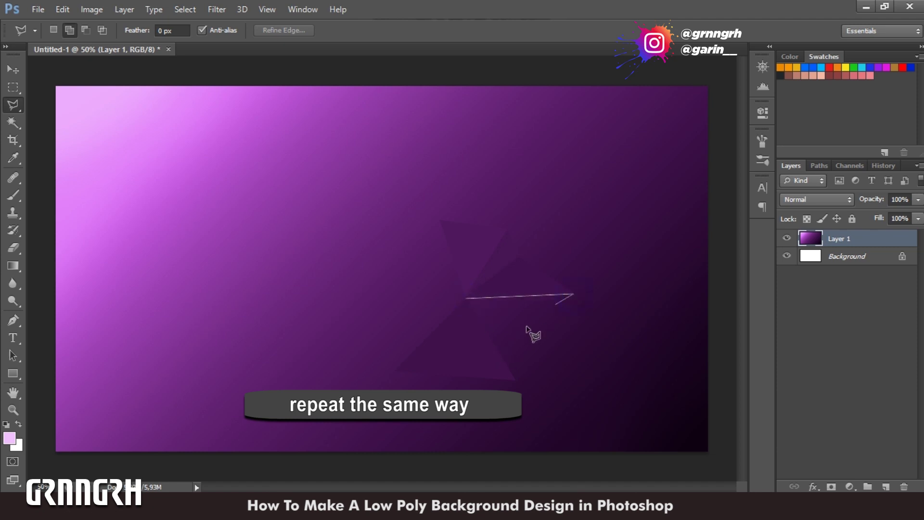
Cover the lower right of the gradient, including the bottom-right corner, with average-coloured triangle facets.
left_click(496, 347)
left_click(466, 299)
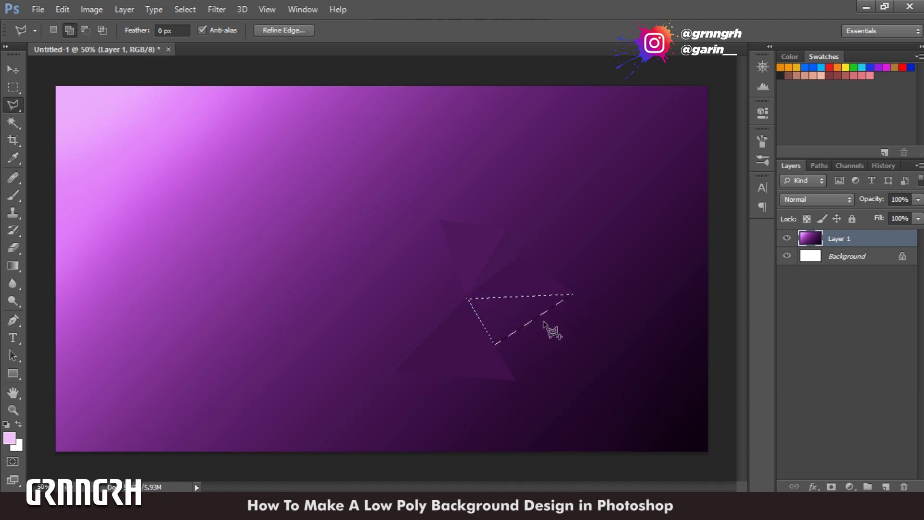
key("ctrl+d")
left_click(573, 296)
left_click(563, 345)
left_click(499, 345)
left_click(573, 296)
key("ctrl+d")
left_click(562, 345)
left_click(562, 346)
key("ctrl+d")
left_click(640, 406)
left_click(515, 380)
left_click(562, 347)
key("ctrl+d")
left_click(570, 293)
left_click(653, 285)
left_click(573, 358)
key("ctrl+d")
left_click(515, 380)
left_click(498, 452)
left_click(456, 378)
left_click(516, 381)
key("ctrl+d")
key("ctrl+d")
left_click(639, 403)
left_click(563, 393)
left_click(495, 416)
left_click(474, 452)
left_click(569, 457)
left_click(564, 394)
key("ctrl+d")
left_click(641, 405)
left_click(709, 292)
key("ctrl+d")
left_click(641, 407)
left_click(646, 453)
left_click(717, 453)
double_click(711, 410)
left_click(568, 452)
double_click(660, 452)
Facet the upper right area up to the top-right corner with flat average-coloured triangles.
key("ctrl+d")
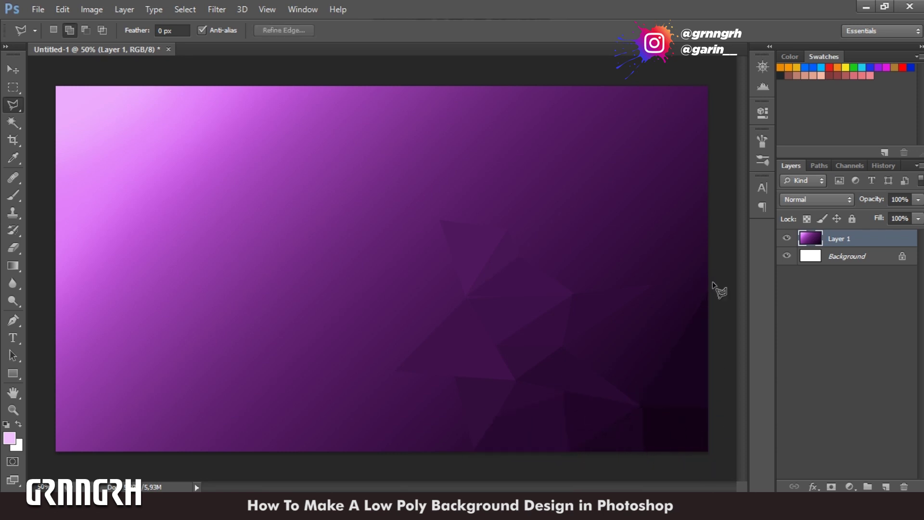
left_click(614, 219)
left_click(573, 294)
double_click(649, 284)
key("ctrl+d")
left_click(552, 157)
left_click(509, 229)
double_click(525, 254)
key("ctrl+d")
left_click(526, 252)
left_click(552, 165)
left_click(615, 226)
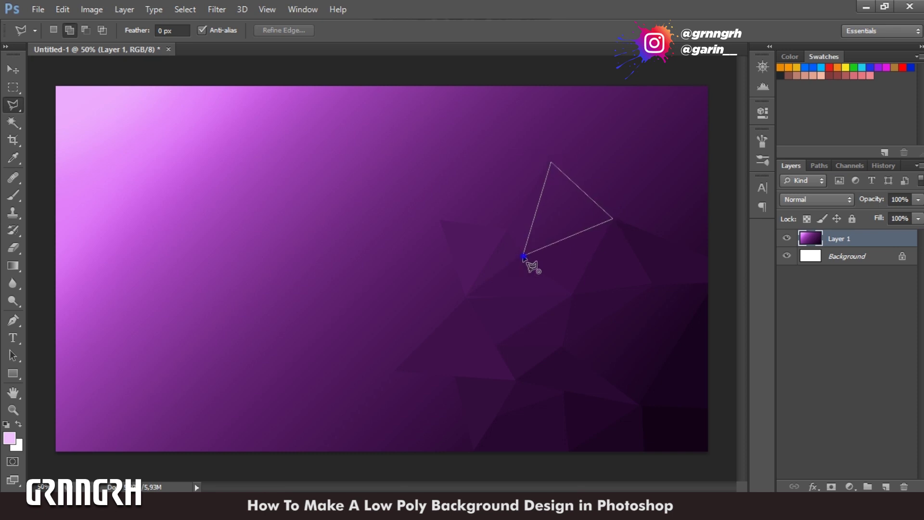
left_click(714, 212)
double_click(692, 259)
key("ctrl+d")
double_click(620, 219)
key("ctrl+d")
left_click(656, 157)
double_click(715, 207)
key("ctrl+d")
double_click(713, 212)
key("ctrl+d")
left_click(711, 75)
left_click(597, 78)
double_click(606, 100)
key("ctrl+d")
double_click(613, 215)
key("ctrl+f")
key("ctrl+d")
double_click(617, 112)
key("ctrl+d")
left_click(598, 86)
left_click(688, 144)
double_click(676, 180)
key("ctrl+d")
double_click(509, 226)
key("ctrl+f")
Extend the flat triangle facets through the canvas centre down to the bottom edge.
key("ctrl+d")
left_click(441, 222)
double_click(508, 227)
key("ctrl+d")
left_click(372, 129)
double_click(509, 226)
key("ctrl+f")
key("ctrl+d")
left_click(309, 215)
left_click(451, 190)
left_click(428, 258)
double_click(463, 289)
key("ctrl+f")
key("ctrl+d")
left_click(465, 298)
left_click(393, 320)
double_click(413, 264)
key("ctrl+f")
key("ctrl+d")
left_click(461, 301)
left_click(395, 369)
double_click(393, 320)
key("ctrl+f")
key("ctrl+d")
left_click(398, 324)
left_click(330, 314)
left_click(427, 262)
double_click(398, 324)
key("ctrl+f")
key("ctrl+d")
left_click(326, 438)
double_click(396, 326)
key("ctrl+f")
key("ctrl+d")
double_click(470, 452)
key("ctrl+f")
key("ctrl+d")
left_click(396, 369)
left_click(328, 435)
double_click(432, 408)
key("ctrl+f")
key("ctrl+d")
left_click(433, 408)
left_click(458, 447)
left_click(405, 450)
double_click(433, 411)
key("ctrl+f")
key("ctrl+d")
double_click(329, 437)
key("ctrl+f")
key("ctrl+d")
left_click(329, 435)
left_click(264, 456)
left_click(394, 453)
left_click(258, 354)
left_click(388, 320)
double_click(329, 437)
key("ctrl+f")
key("ctrl+d")
double_click(330, 411)
key("ctrl+f")
Fill the upper middle of the canvas with average-coloured triangle facets.
key("ctrl+d")
double_click(381, 132)
key("ctrl+f")
key("ctrl+d")
double_click(406, 139)
key("ctrl+f")
key("ctrl+d")
double_click(496, 81)
key("ctrl+f")
key("ctrl+d")
left_click(472, 154)
left_click(381, 135)
double_click(467, 129)
key("ctrl+f")
key("ctrl+d")
left_click(333, 78)
double_click(380, 130)
key("ctrl+f")
key("ctrl+d")
double_click(381, 138)
key("ctrl+f")
key("ctrl+d")
left_click(458, 122)
left_click(597, 87)
left_click(552, 165)
left_click(460, 122)
key("ctrl+f")
key("ctrl+d")
left_click(435, 80)
left_click(599, 82)
double_click(462, 126)
key("ctrl+f")
key("ctrl+d")
left_click(340, 209)
left_click(450, 188)
key("ctrl+f")
key("ctrl+d")
left_click(294, 147)
double_click(341, 207)
key("ctrl+f")
key("ctrl+d")
left_click(371, 141)
Facet the upper-middle area with triangles, each filled with its average colour.
double_click(301, 146)
key("ctrl+f")
key("ctrl+d")
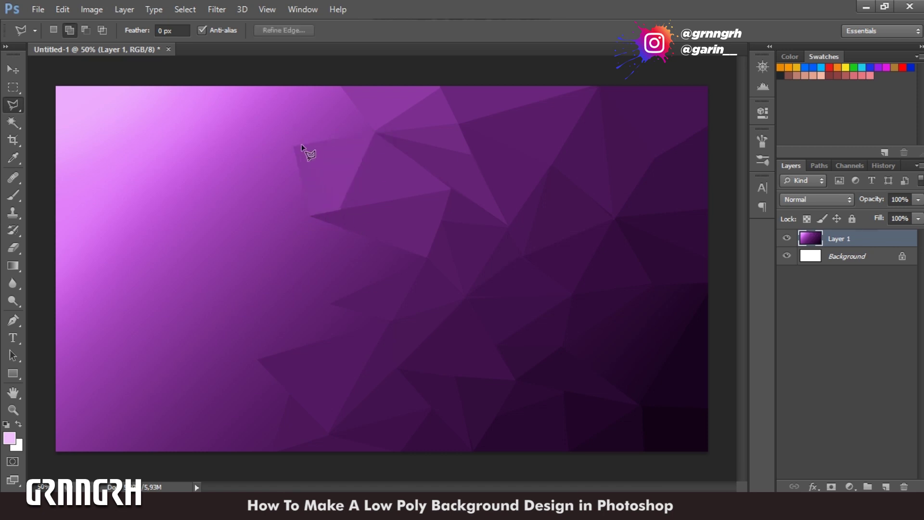
left_click(371, 134)
double_click(293, 146)
key("ctrl+f")
key("ctrl+d")
left_click(294, 144)
double_click(294, 147)
key("ctrl+f")
key("ctrl+d")
key("ctrl+f")
key("ctrl+d")
left_click(294, 145)
double_click(277, 185)
key("ctrl+f")
Facet the central region of the gradient with averaged triangles.
key("ctrl+d")
left_click(310, 215)
double_click(327, 298)
key("ctrl+f")
key("ctrl+d")
left_click(310, 214)
left_click(426, 260)
left_click(328, 298)
double_click(309, 214)
key("ctrl+f")
key("ctrl+d")
double_click(388, 322)
key("ctrl+f")
key("ctrl+d")
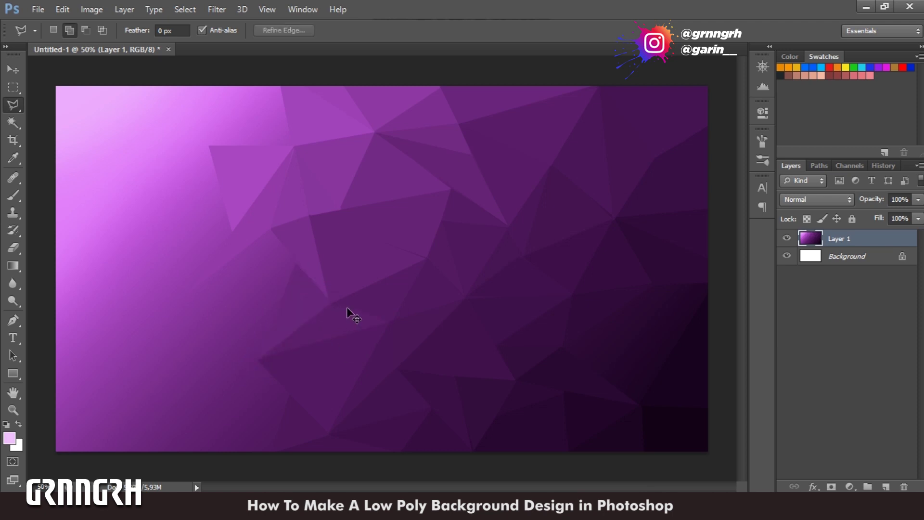
double_click(270, 231)
key("ctrl+f")
Facet the lower-middle area with average-coloured triangles.
key("ctrl+d")
left_click(294, 405)
double_click(289, 396)
key("ctrl+f")
key("ctrl+d")
left_click(291, 393)
left_click(193, 351)
double_click(291, 396)
key("ctrl+f")
key("ctrl+d")
left_click(288, 392)
double_click(299, 402)
key("ctrl+f")
key("ctrl+d")
left_click(186, 443)
double_click(289, 396)
key("ctrl+f")
Facet the bottom-left corner with average-coloured triangles.
key("ctrl+d")
left_click(155, 402)
left_click(189, 470)
left_click(226, 405)
left_click(194, 352)
left_click(85, 374)
left_click(224, 403)
key("ctrl+f")
key("ctrl+d")
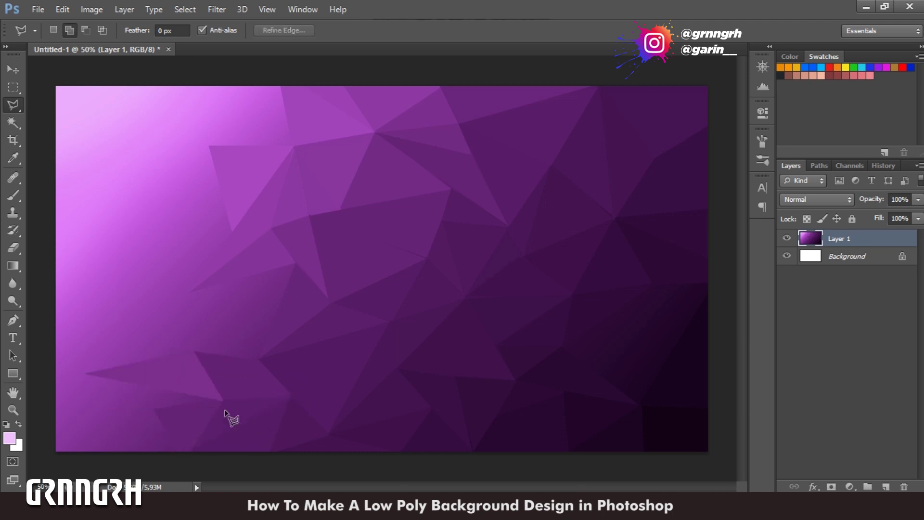
double_click(196, 405)
key("ctrl+f")
key("ctrl+d")
double_click(159, 416)
key("ctrl+f")
key("ctrl+d")
double_click(161, 418)
key("ctrl+f")
key("ctrl+d")
double_click(206, 443)
key("ctrl+f")
Facet the middle of the left side with averaged triangles.
key("ctrl+d")
left_click(86, 372)
left_click(64, 276)
double_click(152, 288)
key("ctrl+f")
key("ctrl+d")
left_click(88, 372)
double_click(152, 289)
key("ctrl+f")
key("ctrl+d")
left_click(294, 263)
double_click(295, 264)
key("ctrl+f")
key("ctrl+d")
double_click(190, 291)
key("ctrl+f")
key("ctrl+d")
double_click(194, 351)
key("ctrl+f")
key("ctrl+d")
double_click(267, 339)
key("ctrl+f")
Fill the leftover slivers along the left edge with their average colours.
key("ctrl+d")
left_click(191, 293)
key("ctrl+f")
key("ctrl+d")
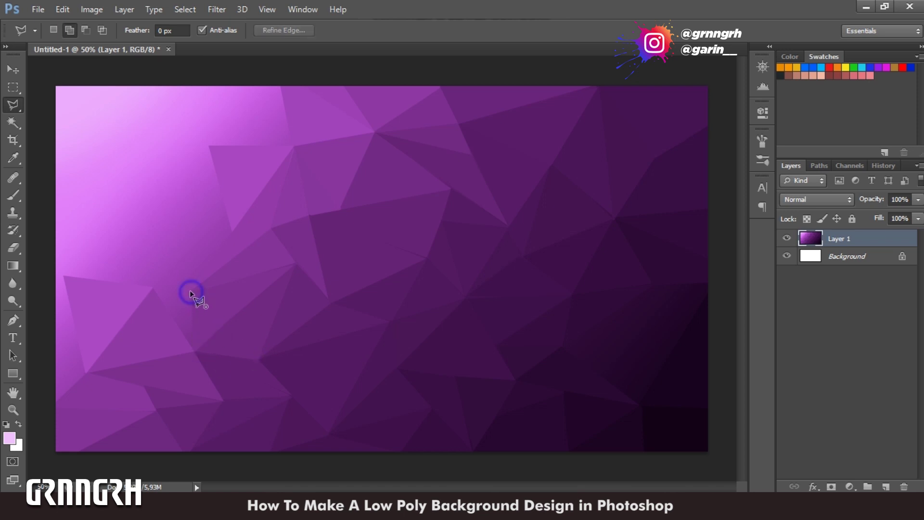
left_click(190, 292)
key("ctrl+f")
key("ctrl+d")
left_click(151, 287)
key("ctrl+f")
key("ctrl+d")
left_click(79, 383)
key("ctrl+f")
key("ctrl+d")
left_click(41, 258)
left_click(56, 361)
left_click(67, 278)
key("ctrl+f")
Facet the upper-left middle area with averaged triangles.
key("ctrl+d")
left_click(44, 196)
left_click(65, 276)
key("ctrl+f")
key("ctrl+d")
left_click(190, 292)
left_click(272, 230)
left_click(190, 291)
key("ctrl+f")
key("ctrl+d")
left_click(233, 233)
left_click(159, 194)
key("ctrl+f")
key("ctrl+d")
left_click(235, 236)
key("ctrl+f")
key("ctrl+d")
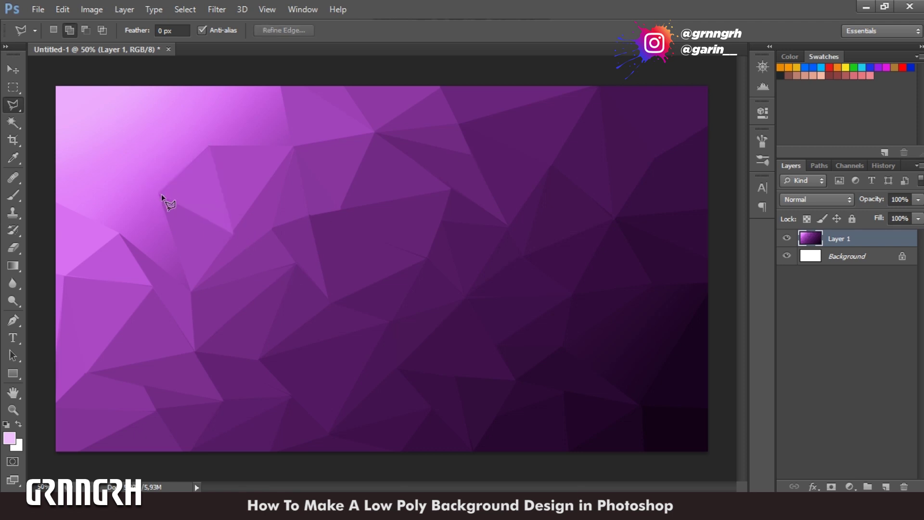
double_click(190, 292)
key("ctrl+f")
key("ctrl+d")
left_click(159, 193)
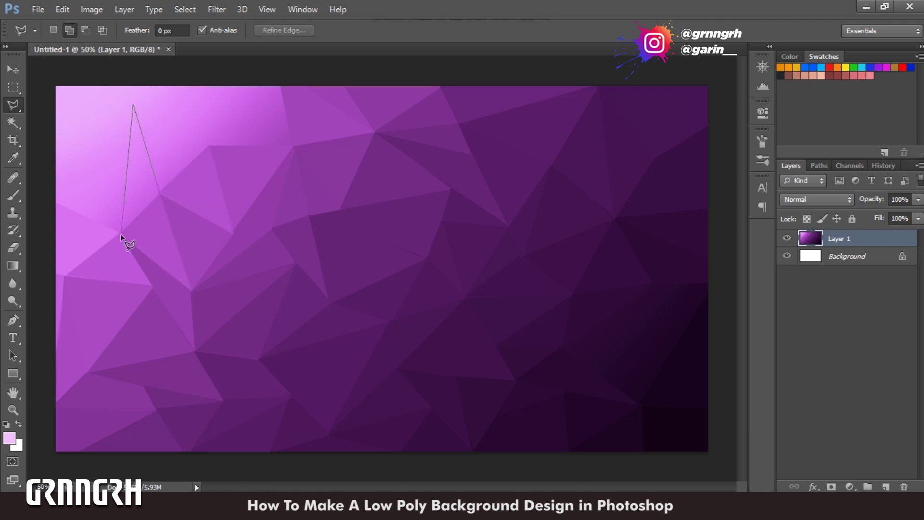
double_click(120, 235)
key("ctrl+f")
Facet the top strip toward the left with average-coloured triangles.
key("ctrl+d")
double_click(294, 144)
key("ctrl+f")
key("ctrl+d")
left_click(208, 143)
double_click(134, 104)
key("ctrl+f")
key("ctrl+d")
left_click(175, 81)
left_click(190, 107)
left_click(175, 81)
key("ctrl+f")
key("ctrl+d")
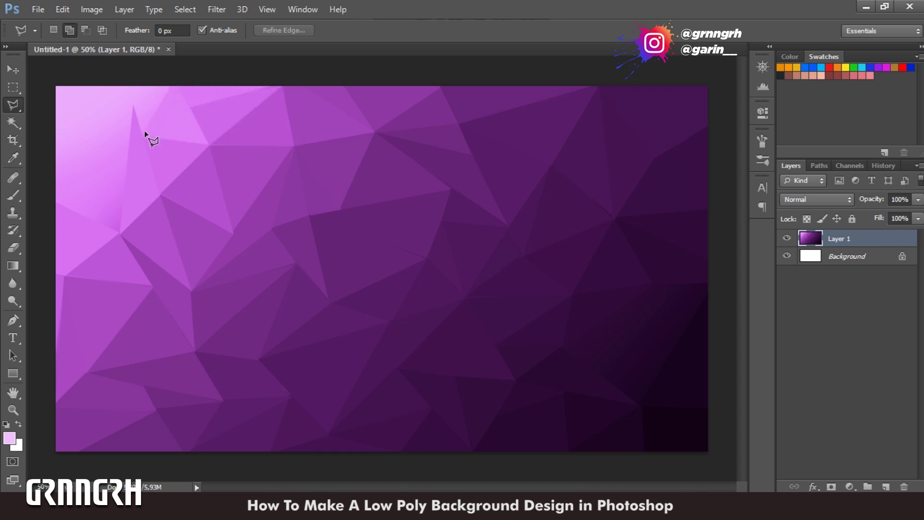
double_click(130, 119)
key("ctrl+f")
Facet the pink top-left corner and a small left-edge piece with averaged triangles.
key("ctrl+d")
left_click(131, 109)
left_click(53, 161)
double_click(119, 237)
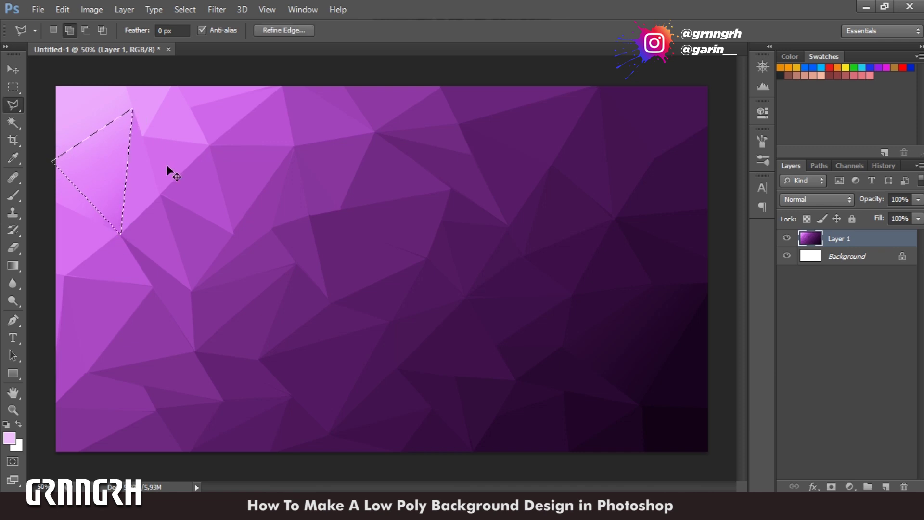
key("ctrl+f")
key("ctrl+d")
left_click(57, 184)
double_click(119, 236)
key("ctrl+f")
key("ctrl+d")
left_click(126, 90)
left_click(44, 77)
double_click(120, 132)
key("ctrl+f")
key("ctrl+d")
Type the LOW POLY title on the canvas at 72 pt and move it left and down.
left_click(14, 338)
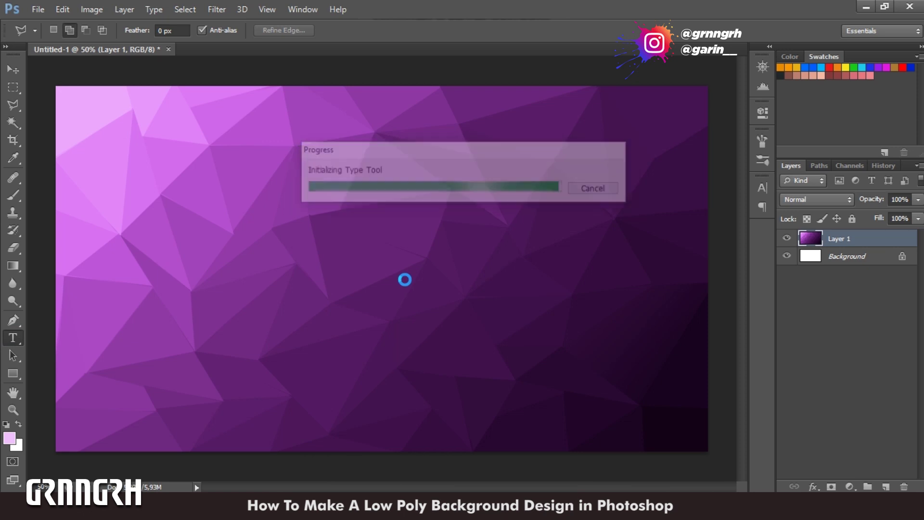
left_click(384, 266)
type("LO")
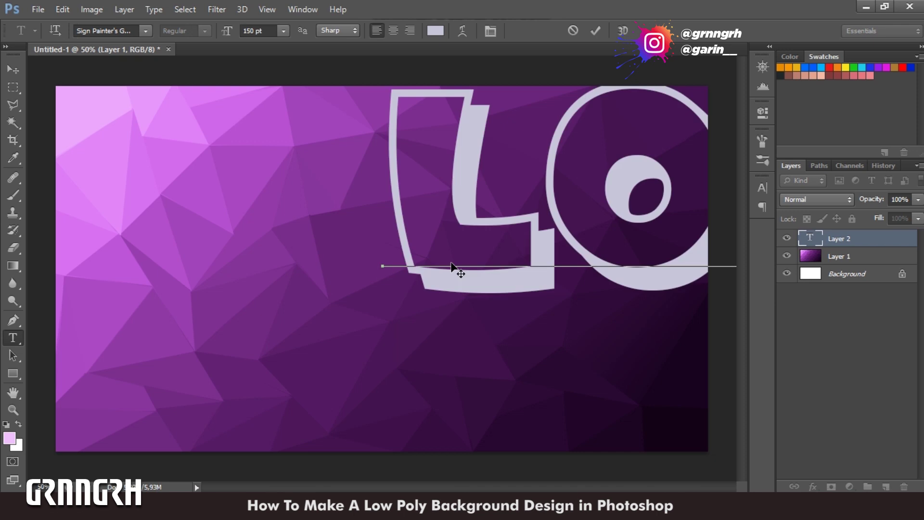
key("ctrl+a")
left_click(283, 31)
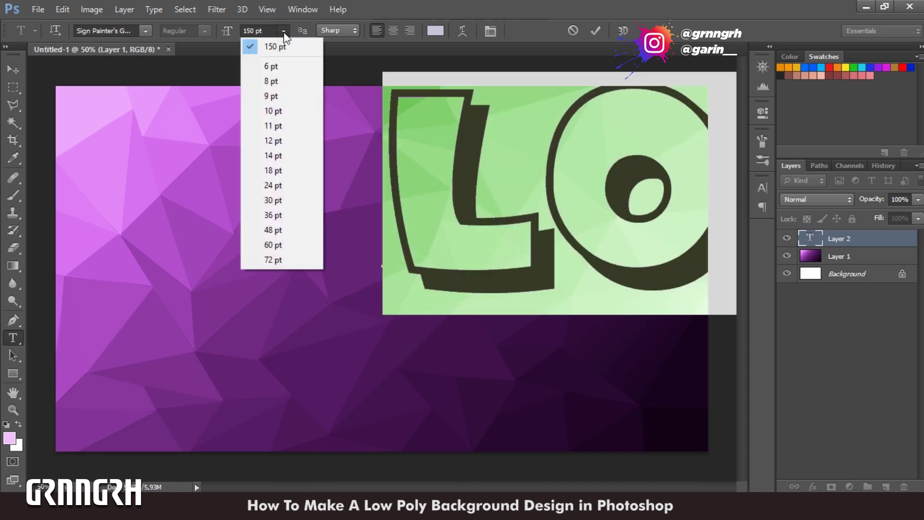
left_click(286, 260)
left_click(13, 69)
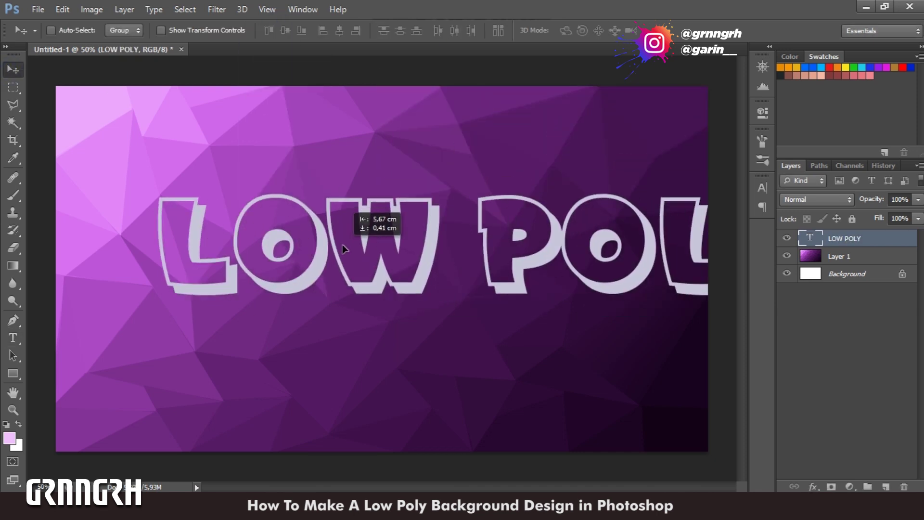
left_click_drag(345, 69, 230, 91)
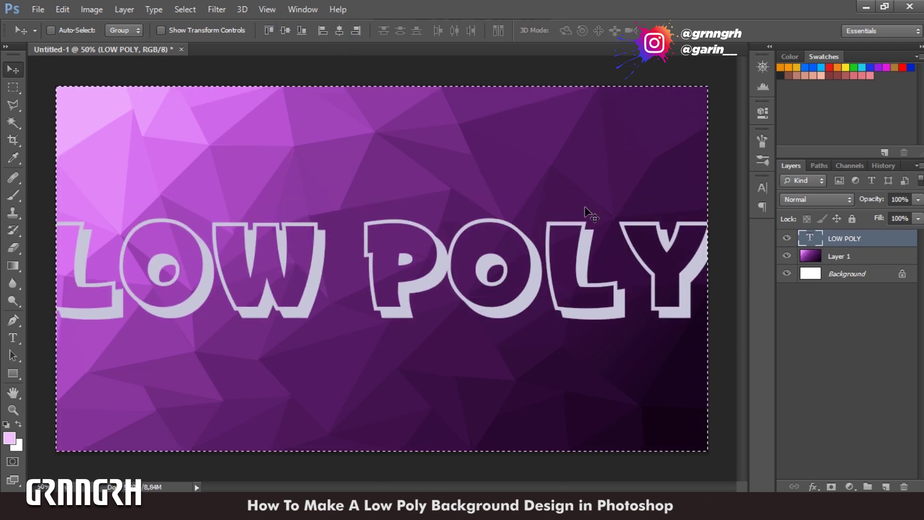
Set the title to Arial Bold at 24 pt in the Character panel.
left_click(763, 187)
left_click(676, 195)
left_click_drag(838, 438, 830, 213)
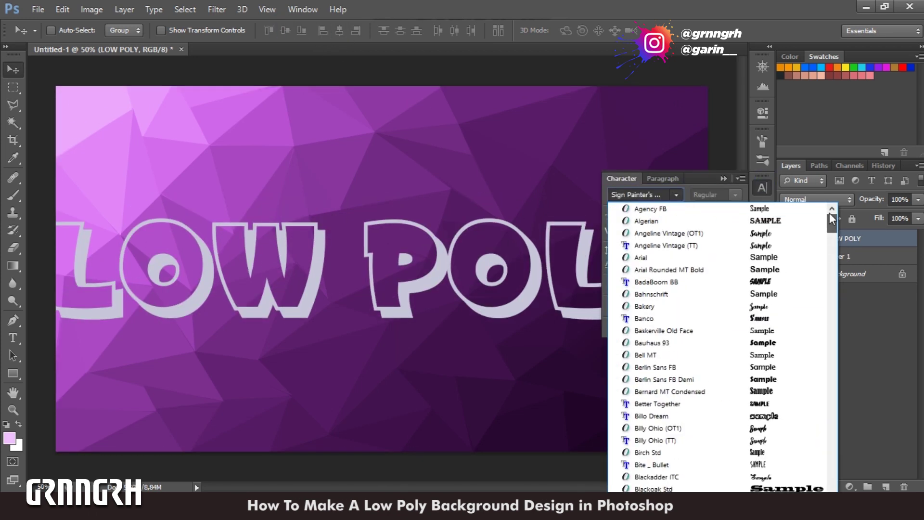
left_click(649, 259)
left_click(732, 195)
left_click(715, 239)
left_click(666, 215)
left_click(650, 372)
left_click(764, 251)
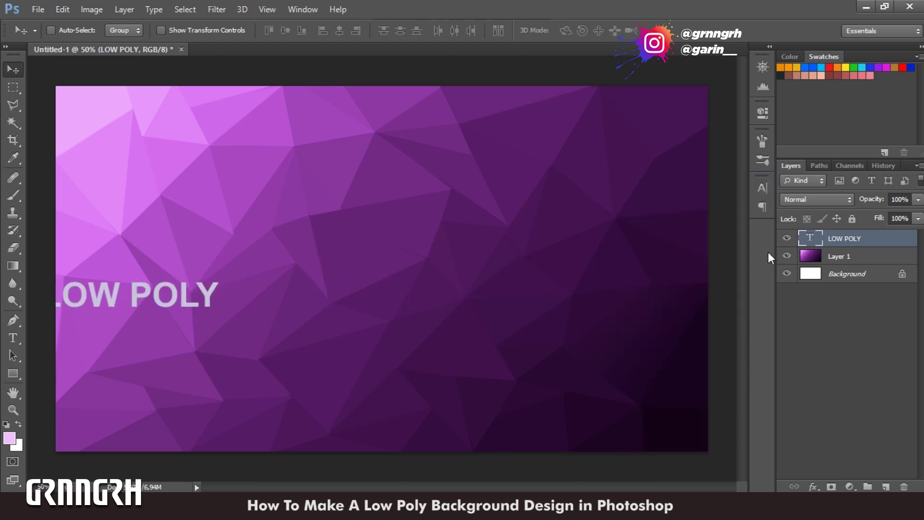
Centre the LOW POLY title vertically on the canvas.
key("ctrl+a")
left_click(285, 30)
left_click(340, 30)
key("ctrl+d")
Try a smaller, then a larger title size, and recentre the title horizontally.
left_click(763, 188)
left_click(667, 215)
left_click(657, 336)
left_click(845, 239)
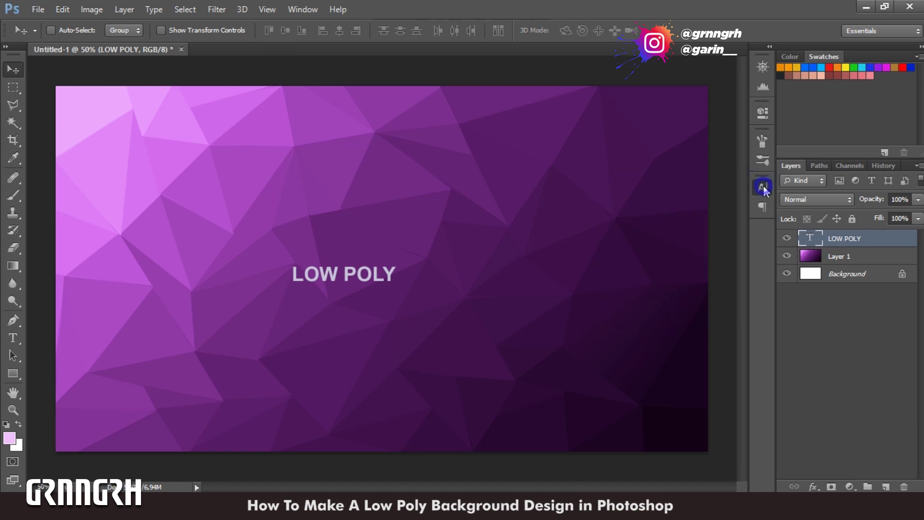
left_click(762, 188)
left_click(667, 215)
left_click(652, 355)
left_click(762, 188)
key("ctrl+a")
left_click(339, 30)
key("ctrl+d")
Duplicate the title layer, move it below LOW POLY, and retype it as BACKGROUND.
key("ctrl+j")
left_click_drag(161, 285, 161, 310)
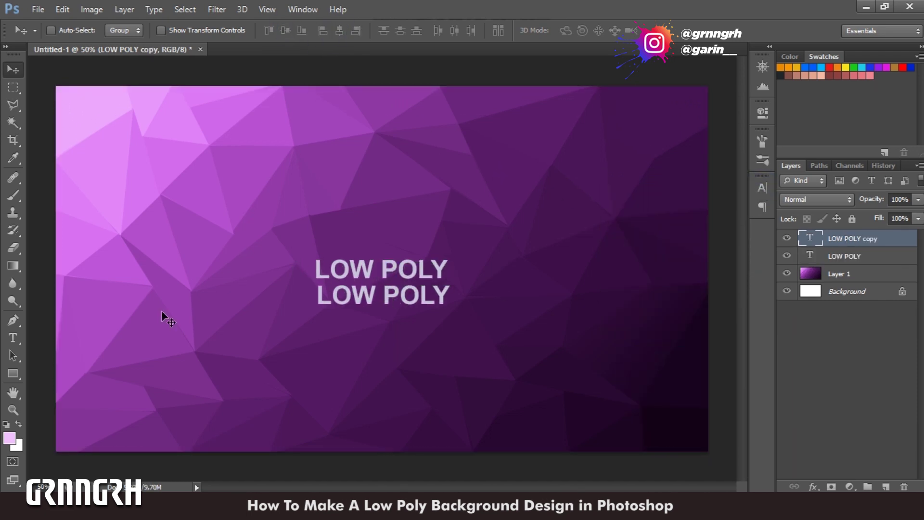
key("t")
left_click(413, 307)
key("ctrl+a")
type("BACKG")
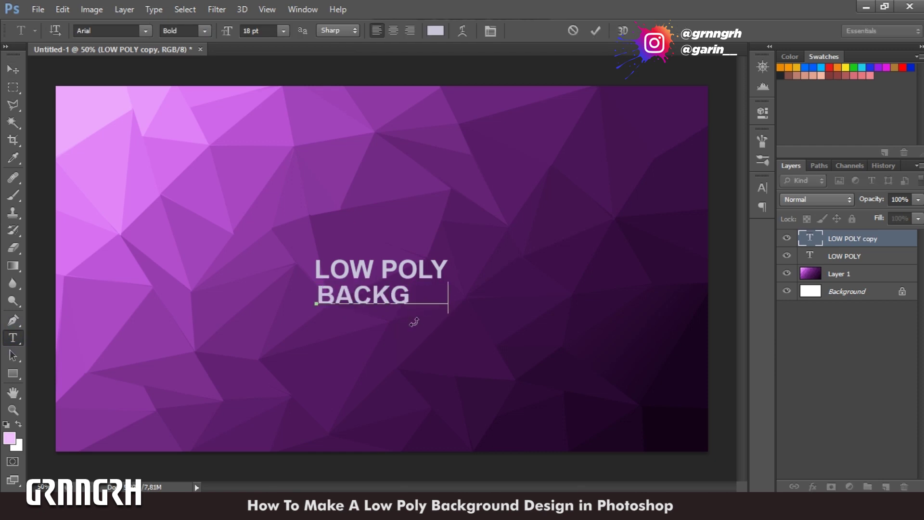
type("ROU")
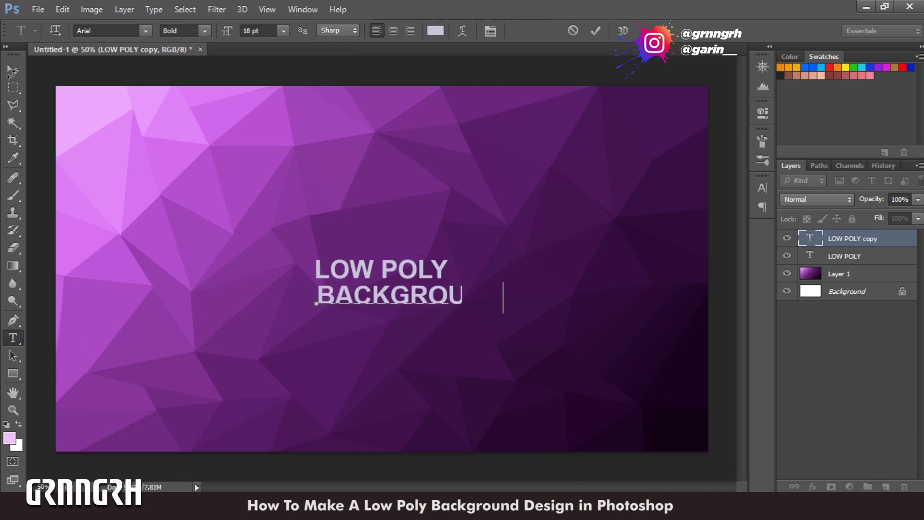
type("ND")
key("Return")
key("ctrl+Return")
key("v")
Set BACKGROUND to 10 pt with tracking 200 and nudge it up toward LOW POLY.
left_click(763, 188)
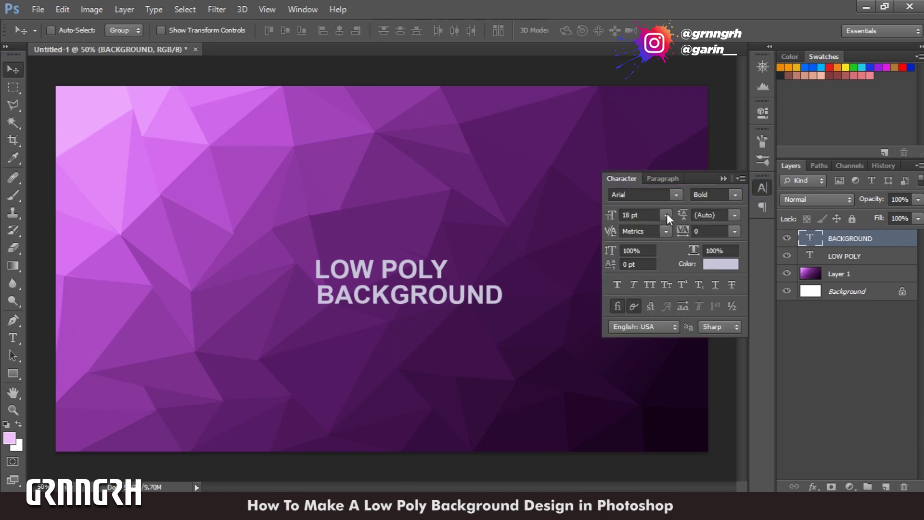
left_click(666, 214)
left_click(636, 290)
key("Return")
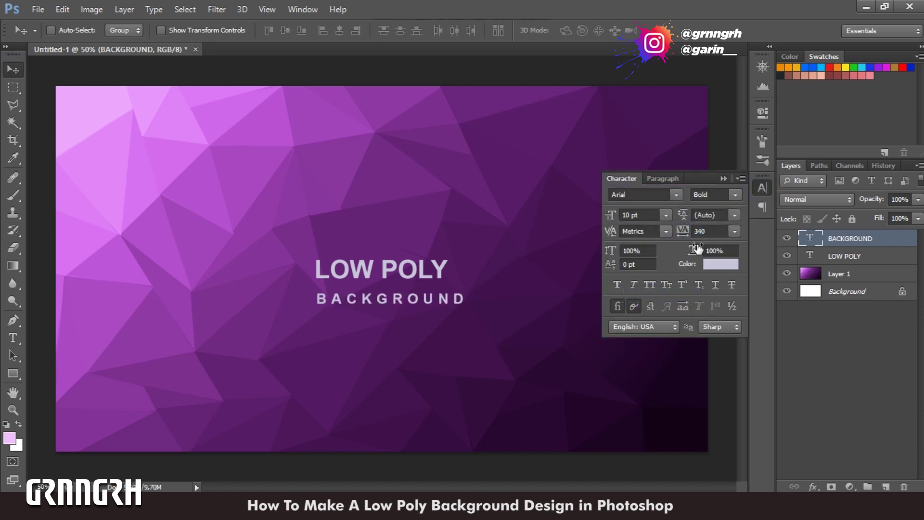
left_click_drag(684, 229, 676, 230)
type("200")
key("Return")
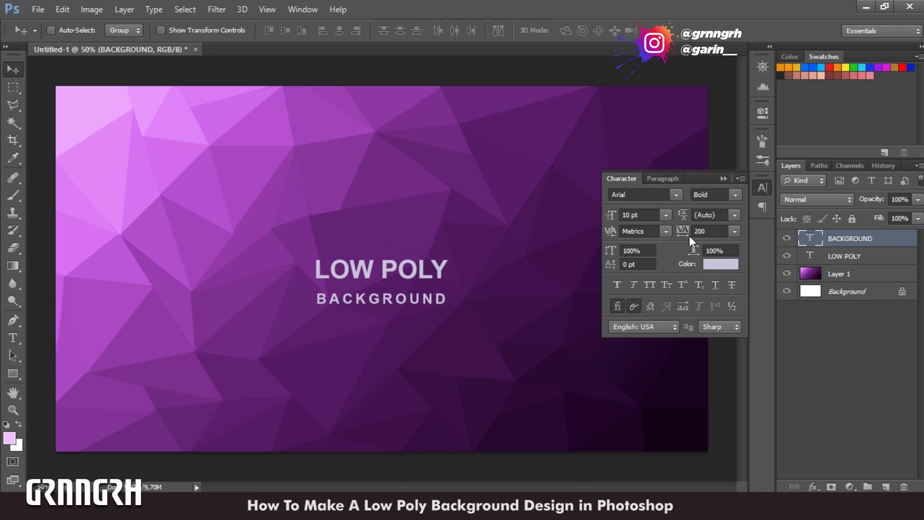
left_click(764, 233)
key("shift+Up")
key("shift+Up")
key("shift+Up")
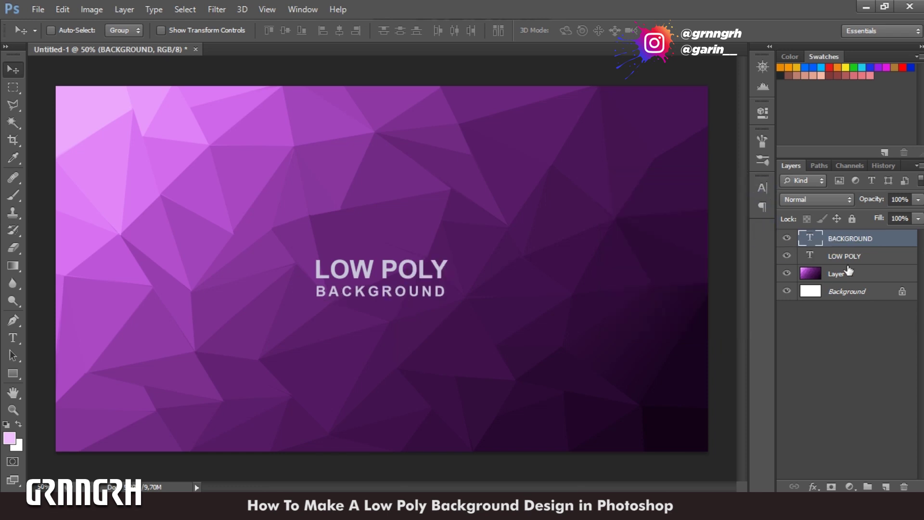
Rasterize both the LOW POLY and BACKGROUND text layers.
left_click(847, 257, "shift")
right_click(847, 258)
left_click(621, 177)
key("ctrl+a")
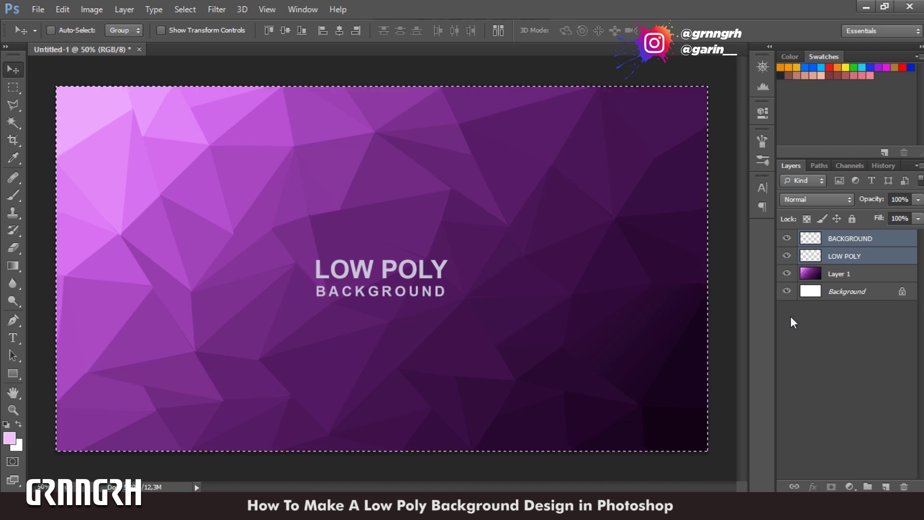
left_click(826, 329)
Merge the two title layers, centre the result vertically, then zoom out.
left_click(851, 239)
left_click(844, 256, "shift")
right_click(845, 256)
left_click(621, 342)
key("ctrl+d")
key("ctrl+a")
left_click(286, 30)
key("ctrl+d")
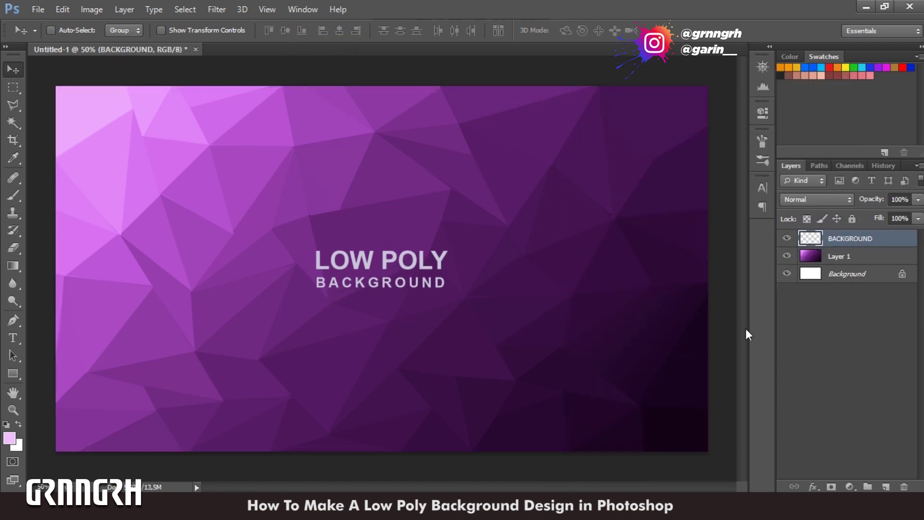
key("ctrl+minus")
key("ctrl+minus")
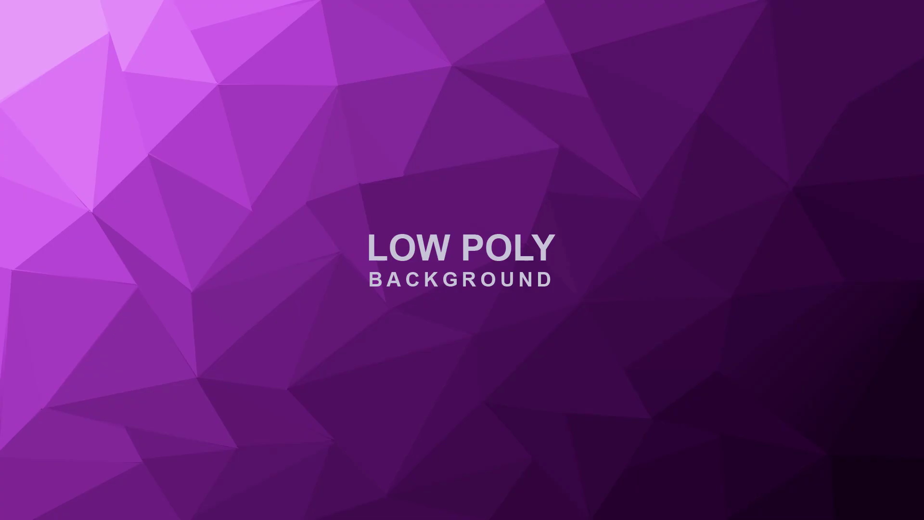